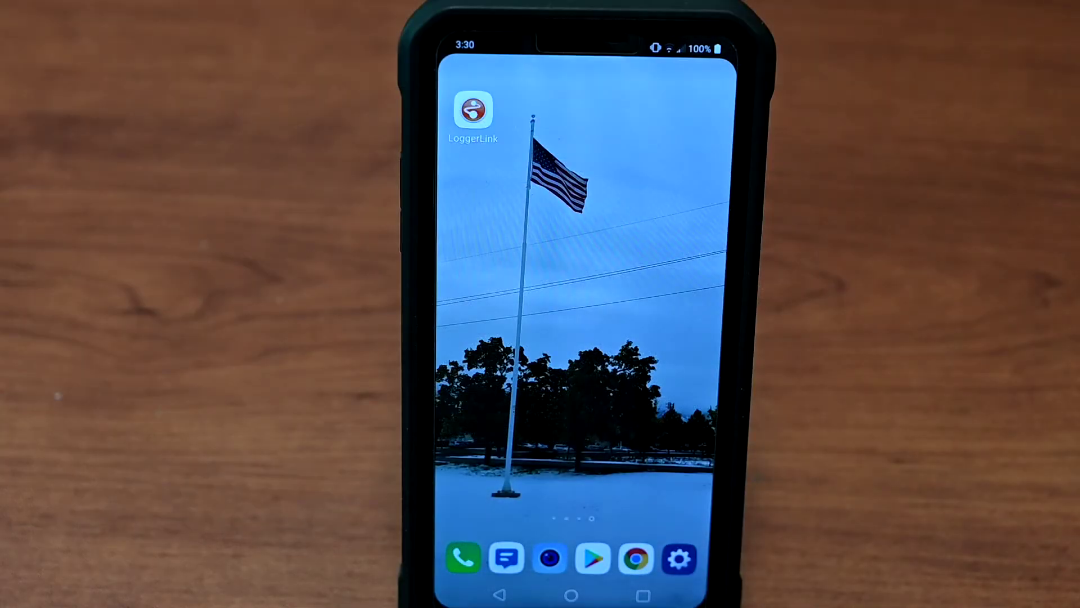
- Connect the phone to the open CR350-WIFI network, dismiss the internet notice and close the Settings app
{"action": "left_click", "coordinate": [679, 558]}
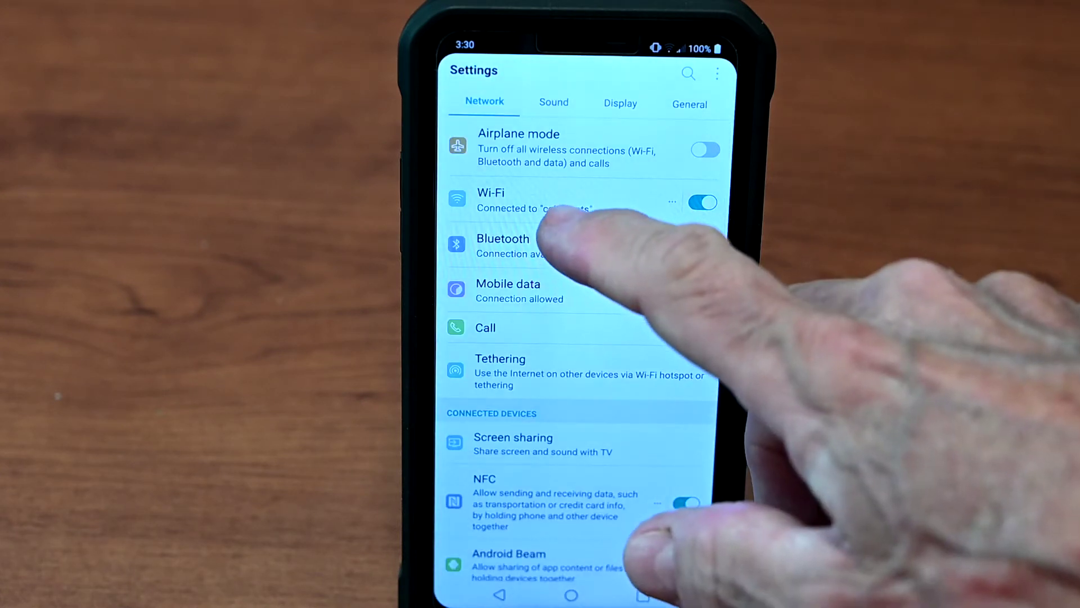
{"action": "left_click", "coordinate": [548, 206]}
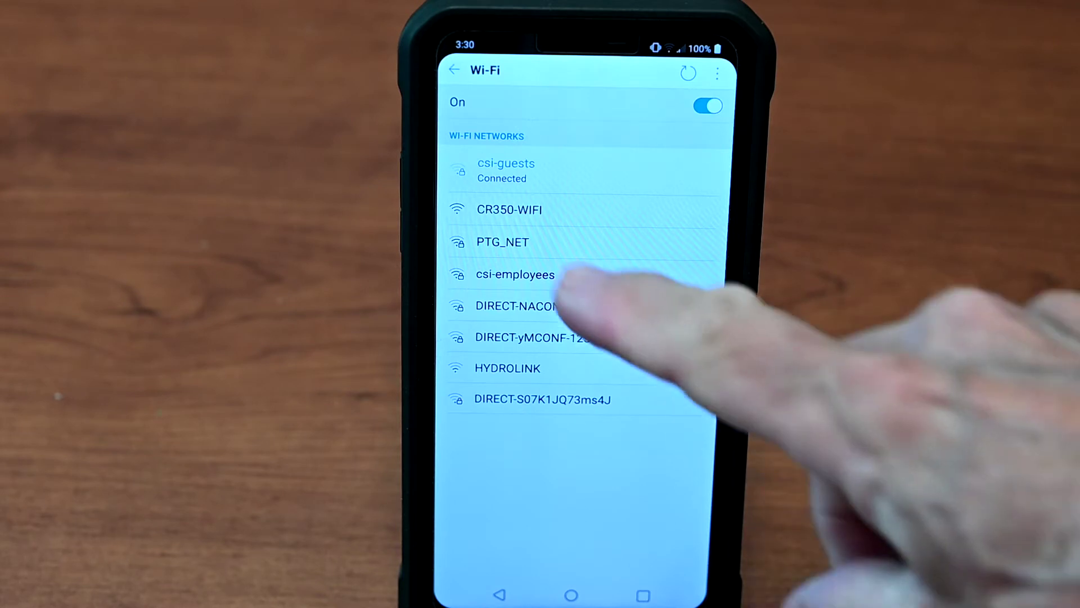
{"action": "left_click", "coordinate": [507, 209]}
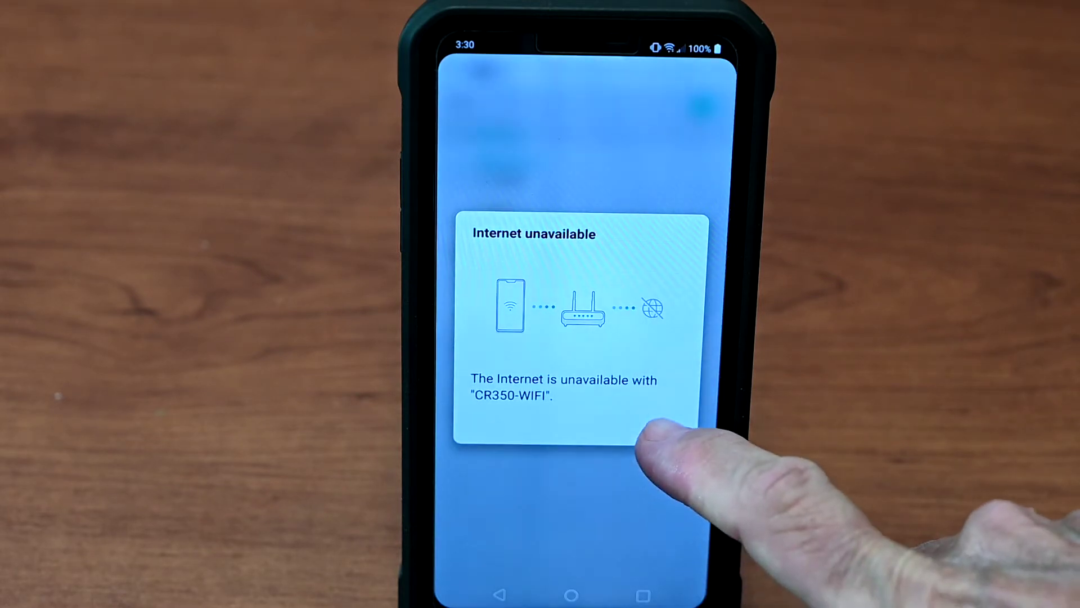
{"action": "left_click", "coordinate": [665, 426]}
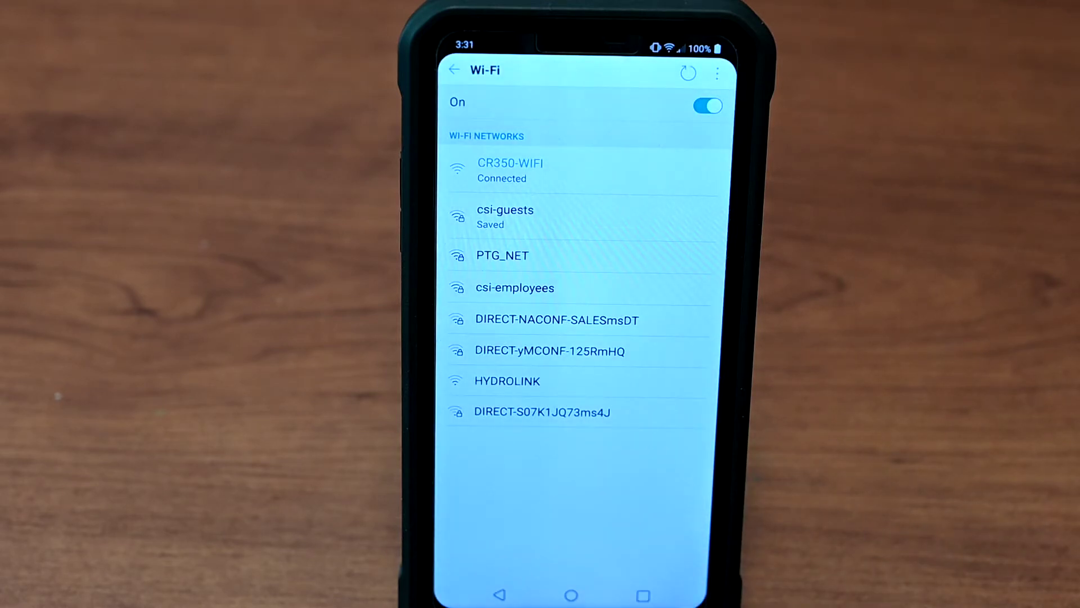
{"action": "left_click", "coordinate": [643, 595]}
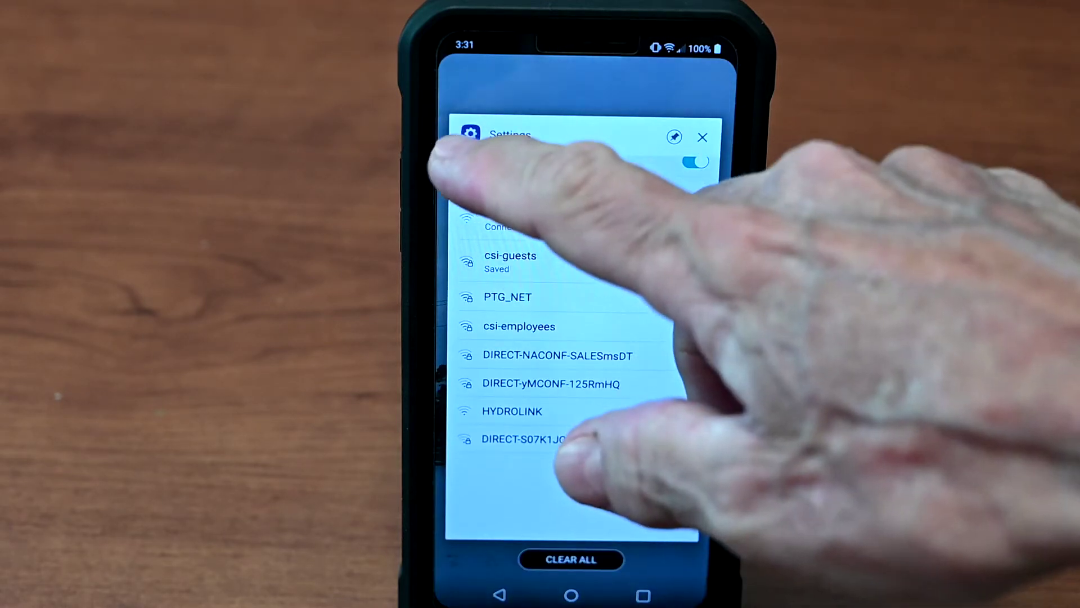
{"action": "left_click_drag", "start_coordinate": [441, 150], "coordinate": [725, 151]}
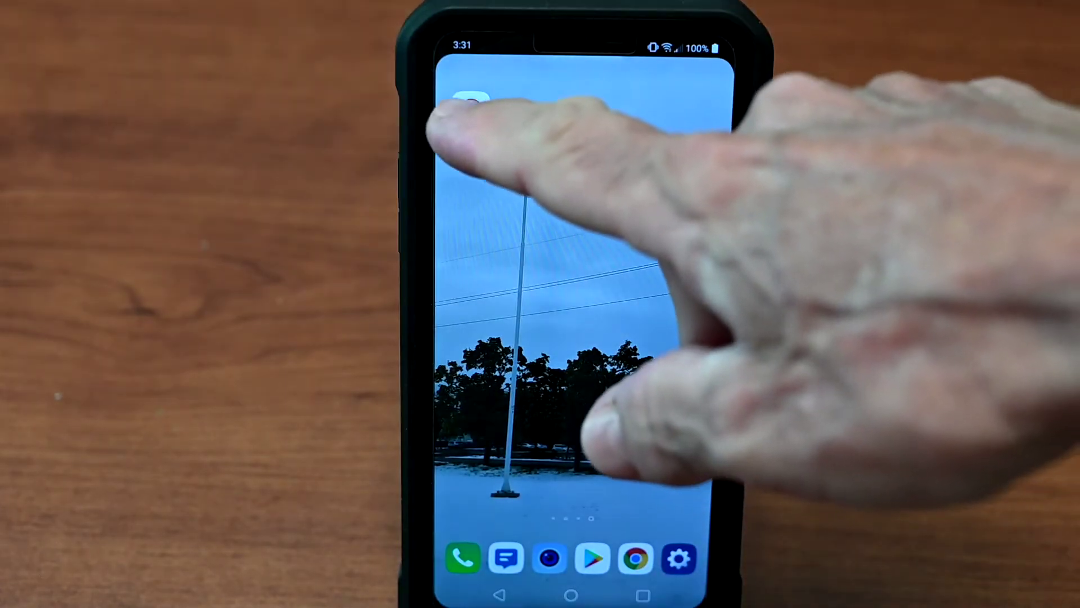
- Switch to LoggerLink, search for the CR350 datalogger to fill in TCP address 192.168.67.1, and save the logger setup
{"action": "left_click", "coordinate": [471, 109]}
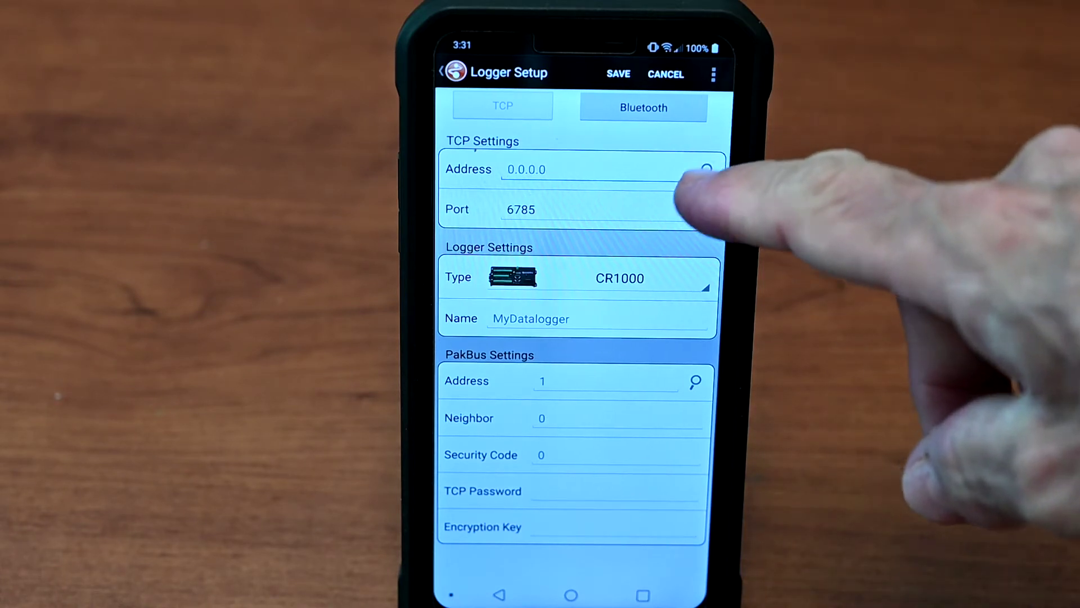
{"action": "left_click", "coordinate": [706, 170]}
{"action": "left_click", "coordinate": [597, 129]}
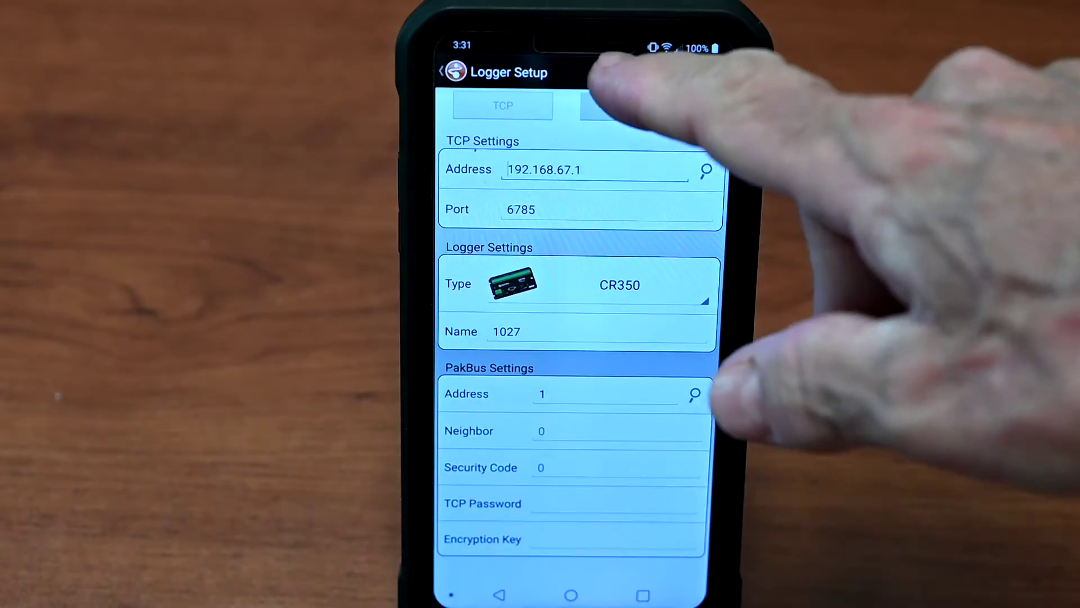
{"action": "left_click", "coordinate": [619, 74]}
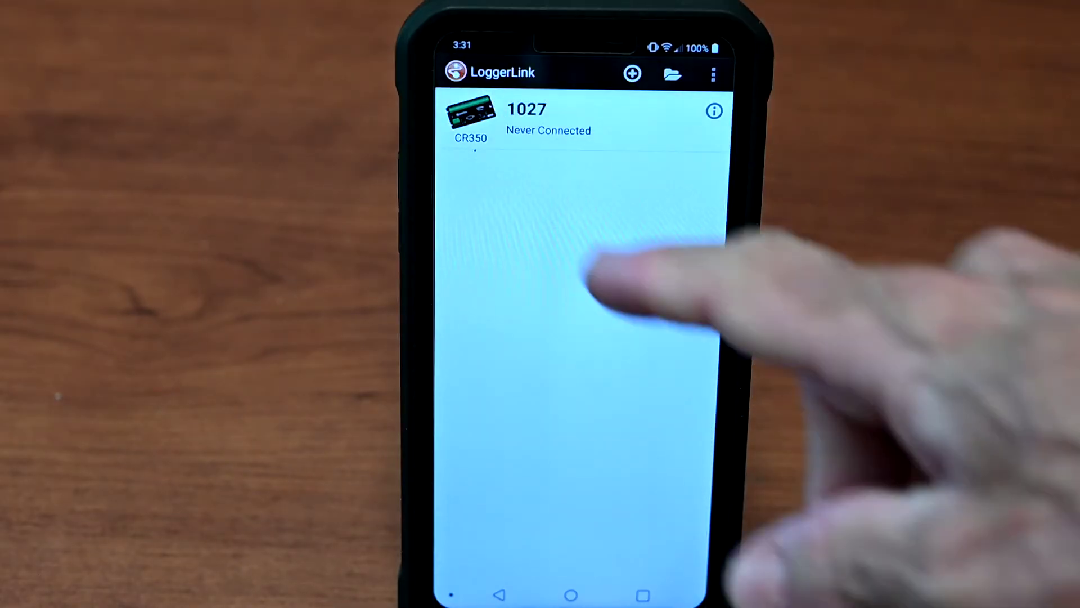
- Connect to the saved CR350 station and view its current values, status and graph
{"action": "left_click", "coordinate": [514, 121]}
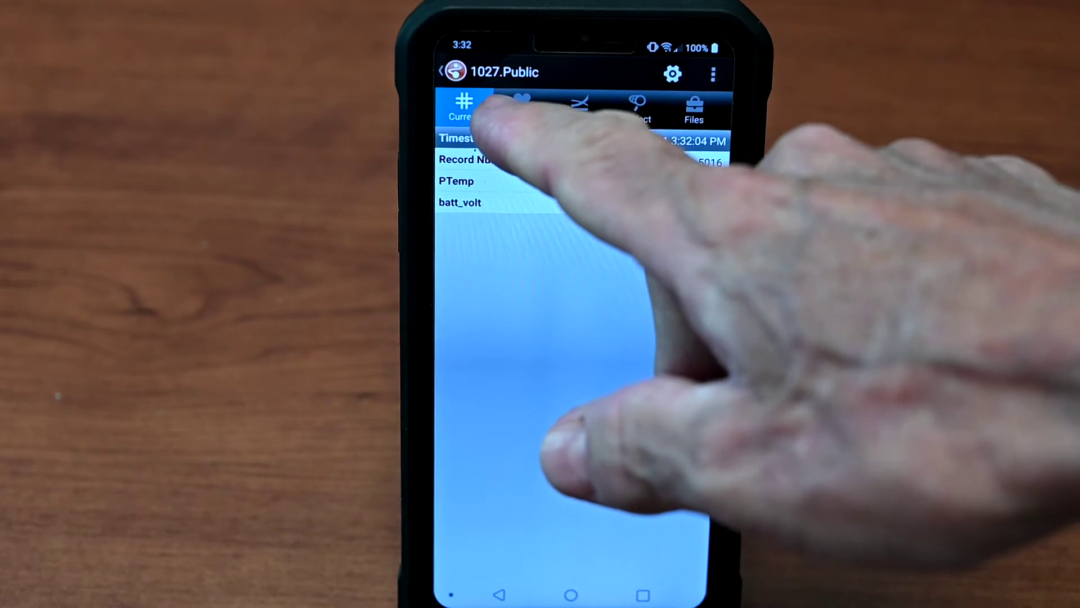
{"action": "left_click", "coordinate": [522, 107]}
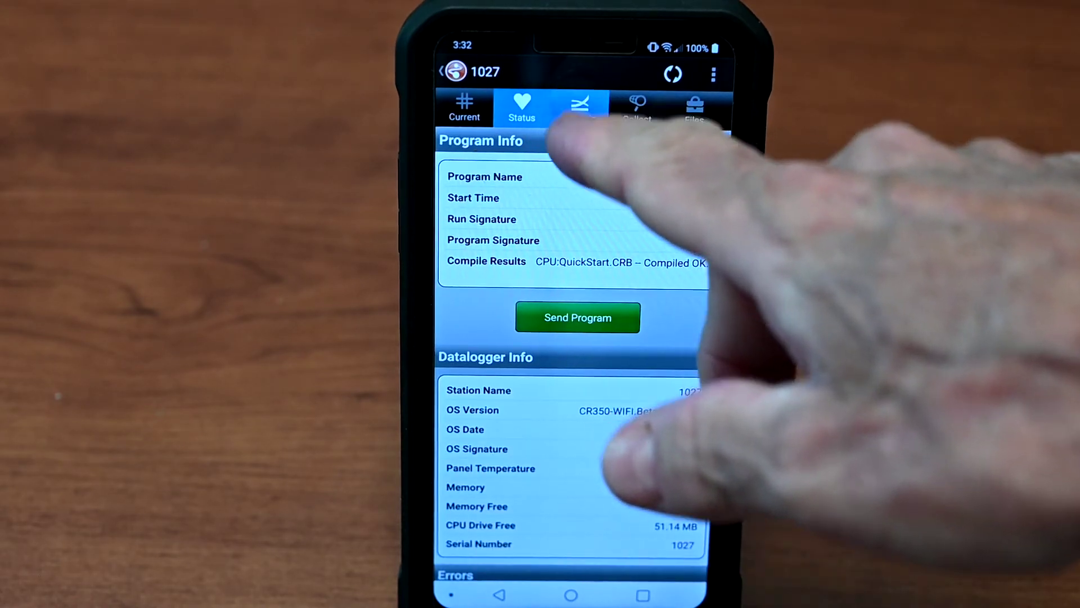
{"action": "left_click", "coordinate": [579, 107]}
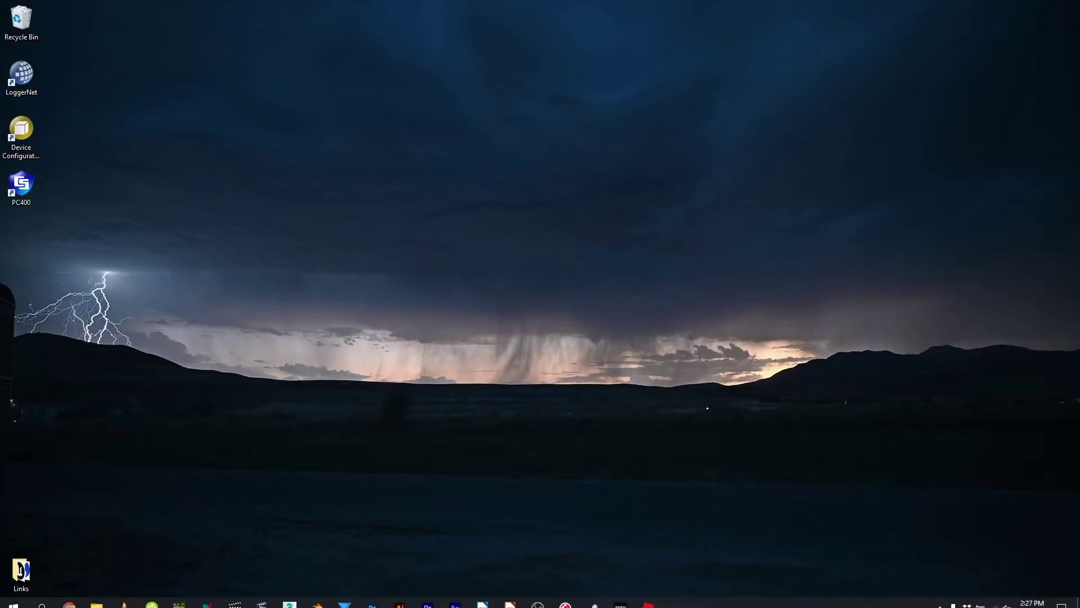
- Connect the PC to the datalogger's CR350_1027 Wi-Fi network without making the PC discoverable
{"action": "left_click", "coordinate": [994, 596]}
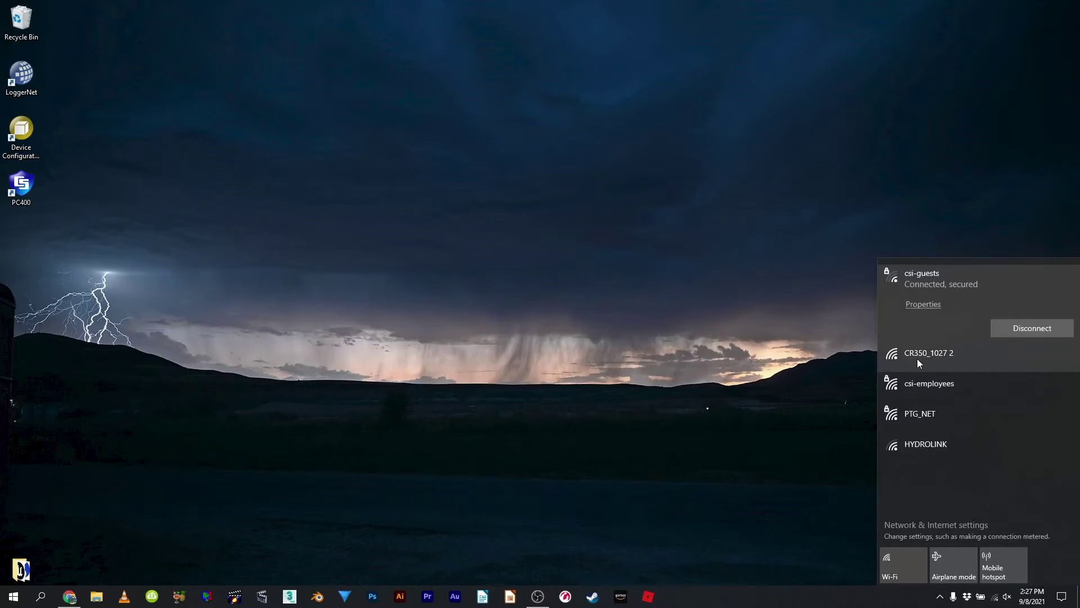
{"action": "left_click", "coordinate": [917, 359]}
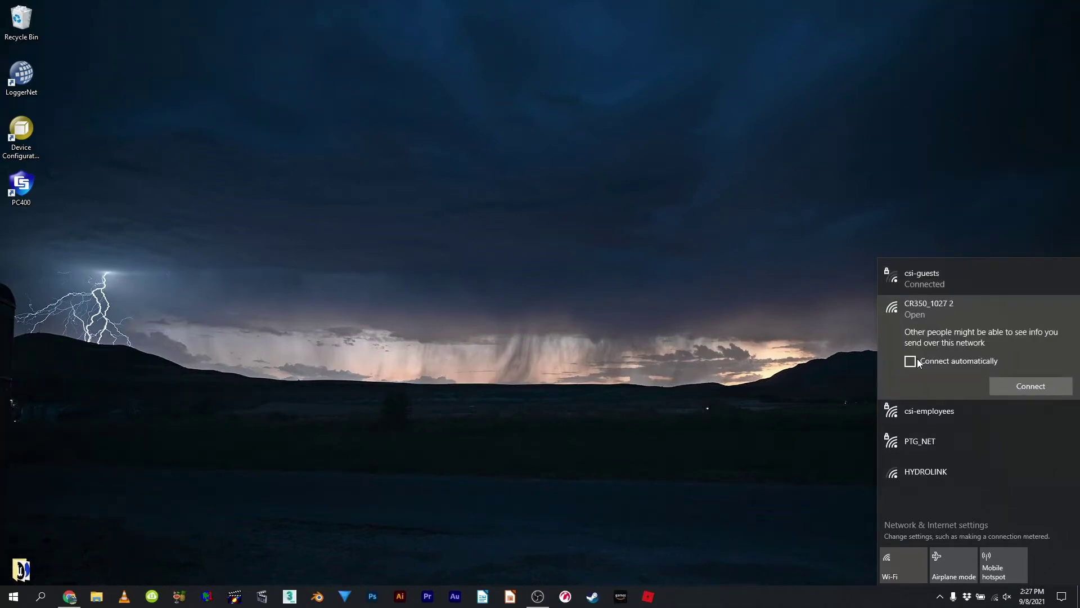
{"action": "left_click", "coordinate": [1030, 385]}
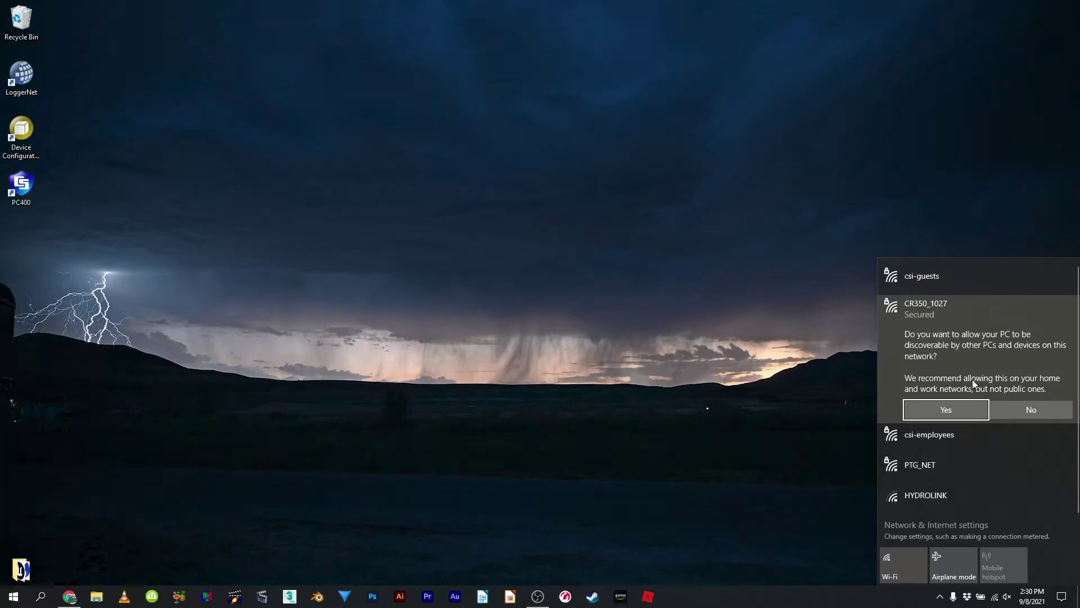
{"action": "left_click", "coordinate": [1032, 409]}
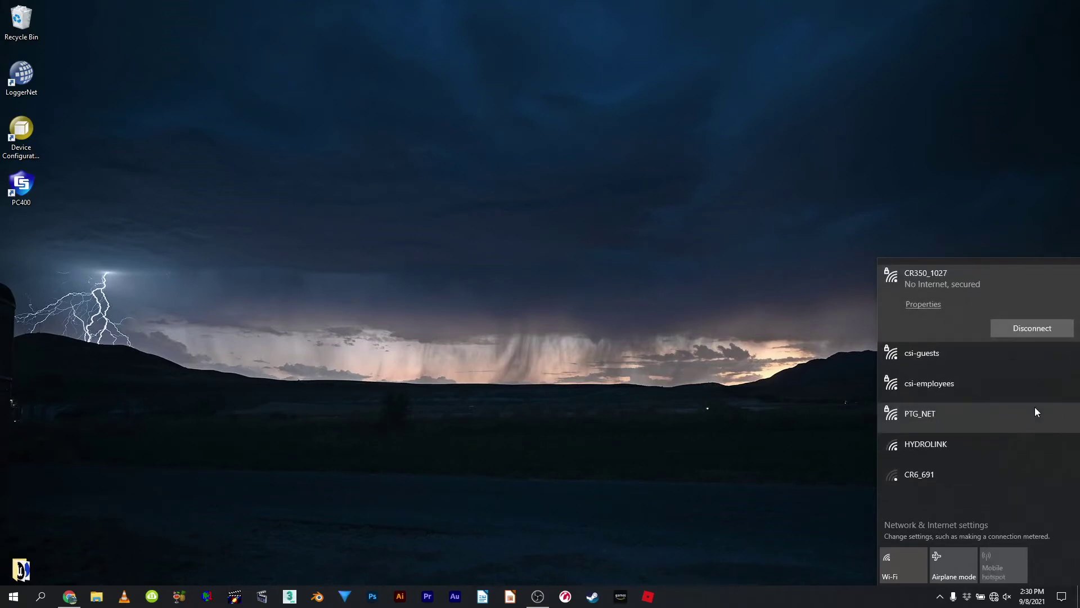
{"action": "key", "text": "Escape"}
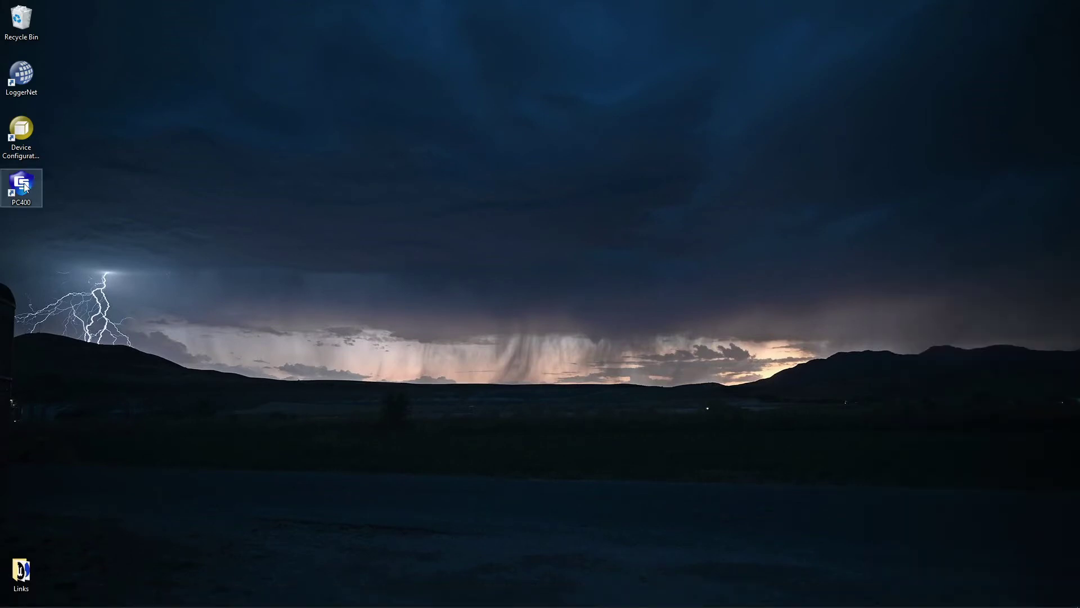
- Open PC400 and start adding a datalogger with the EZSetup wizard, continuing past its introduction
{"action": "double_click", "coordinate": [25, 186]}
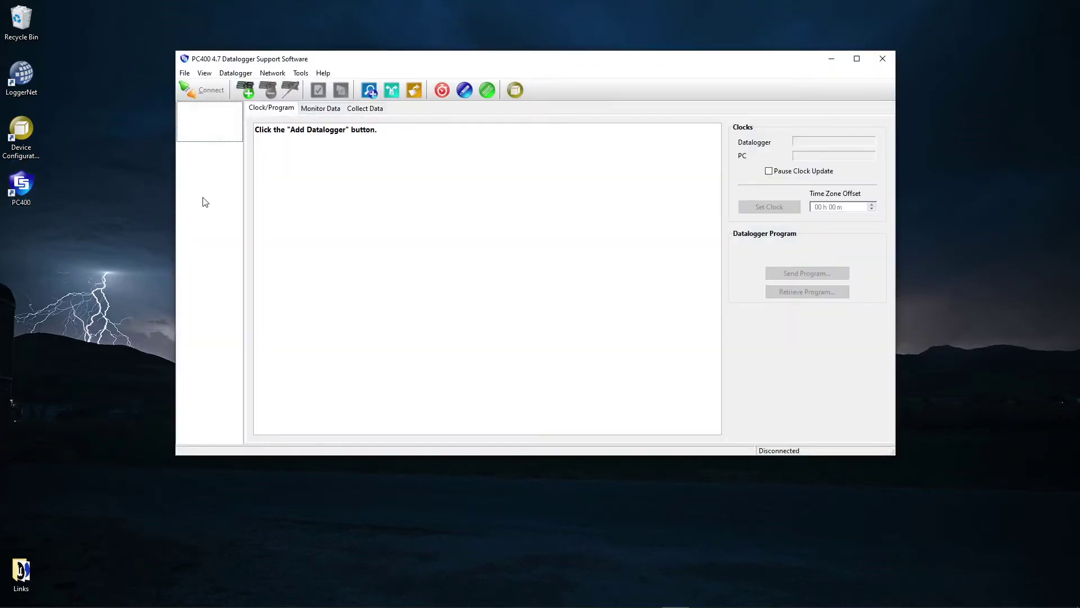
{"action": "left_click", "coordinate": [249, 90]}
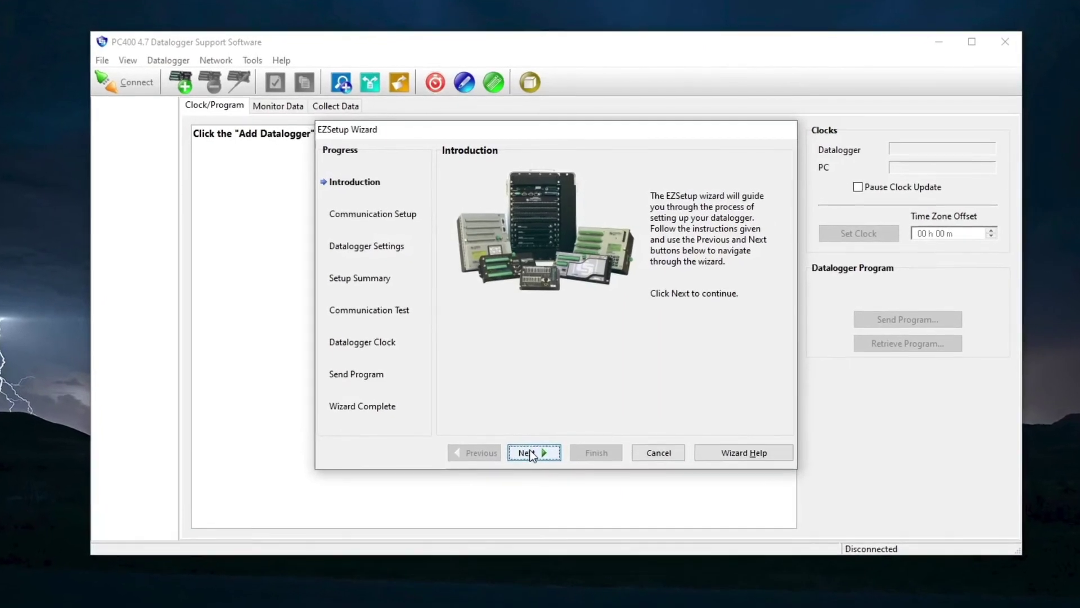
{"action": "left_click", "coordinate": [522, 407]}
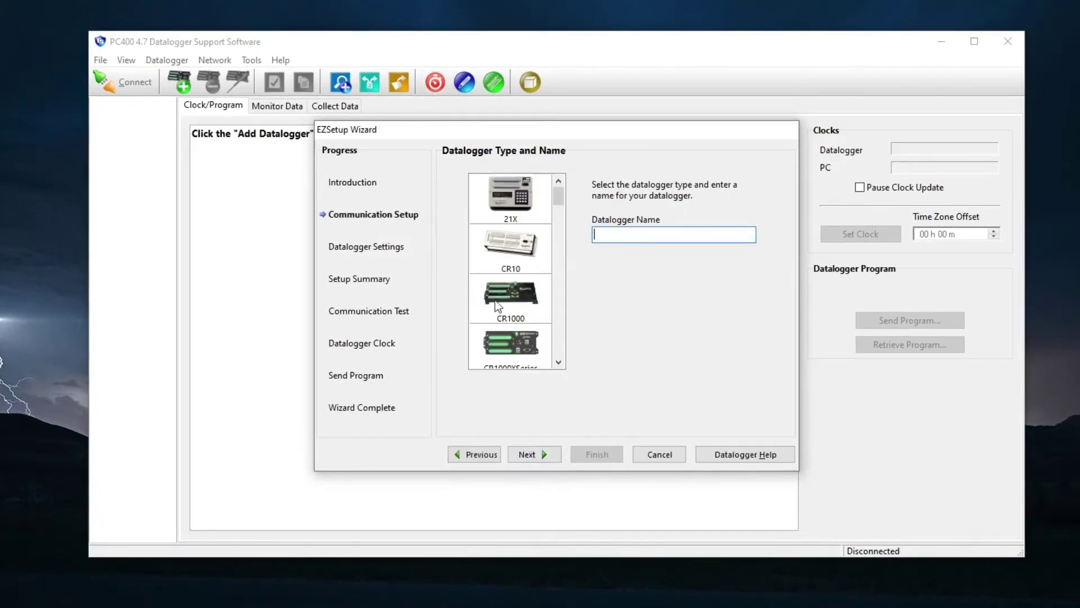
- Choose CR300Series as the datalogger type and name the datalogger CR350WIFI
{"action": "scroll", "coordinate": [496, 302], "scroll_direction": "down", "scroll_amount": 5}
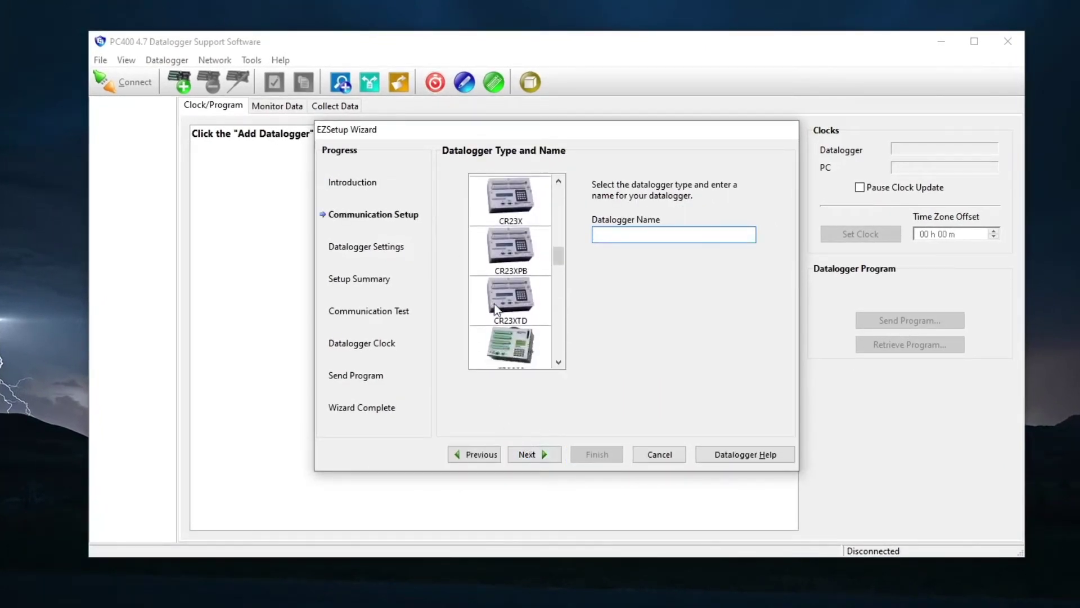
{"action": "scroll", "coordinate": [495, 307], "scroll_direction": "down", "scroll_amount": 2}
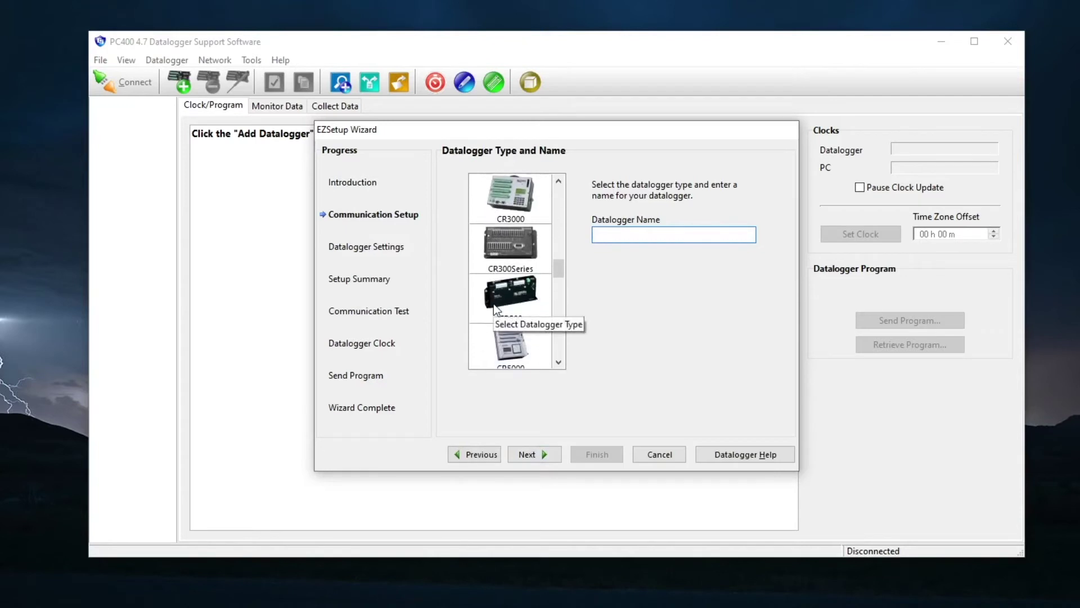
{"action": "left_click", "coordinate": [506, 248]}
{"action": "left_click", "coordinate": [612, 236]}
{"action": "left_click_drag", "start_coordinate": [612, 235], "coordinate": [656, 256]}
{"action": "type", "text": "50"}
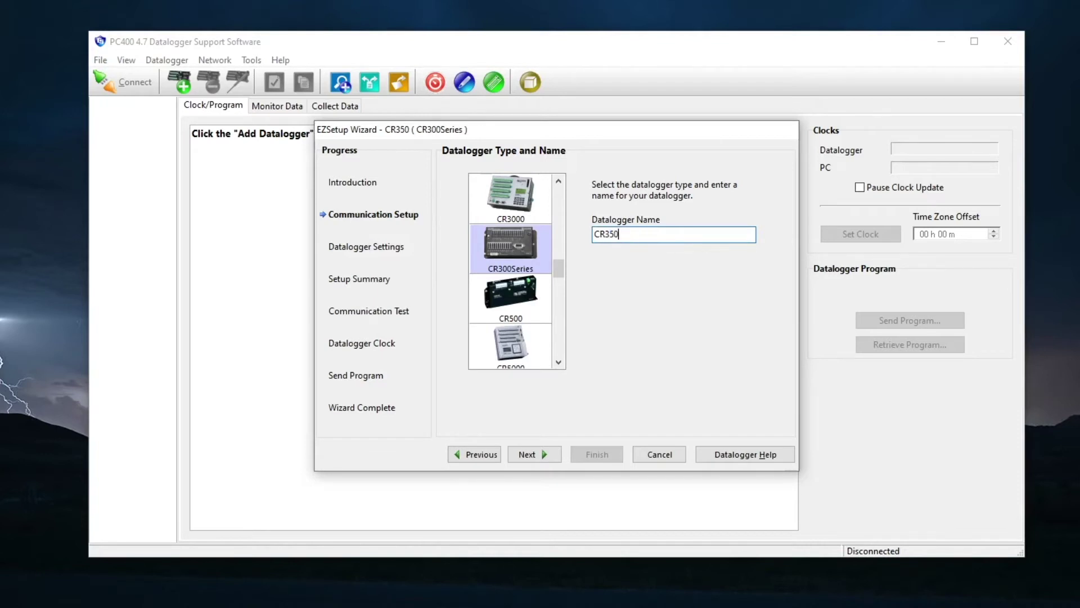
{"action": "type", "text": "WIFI"}
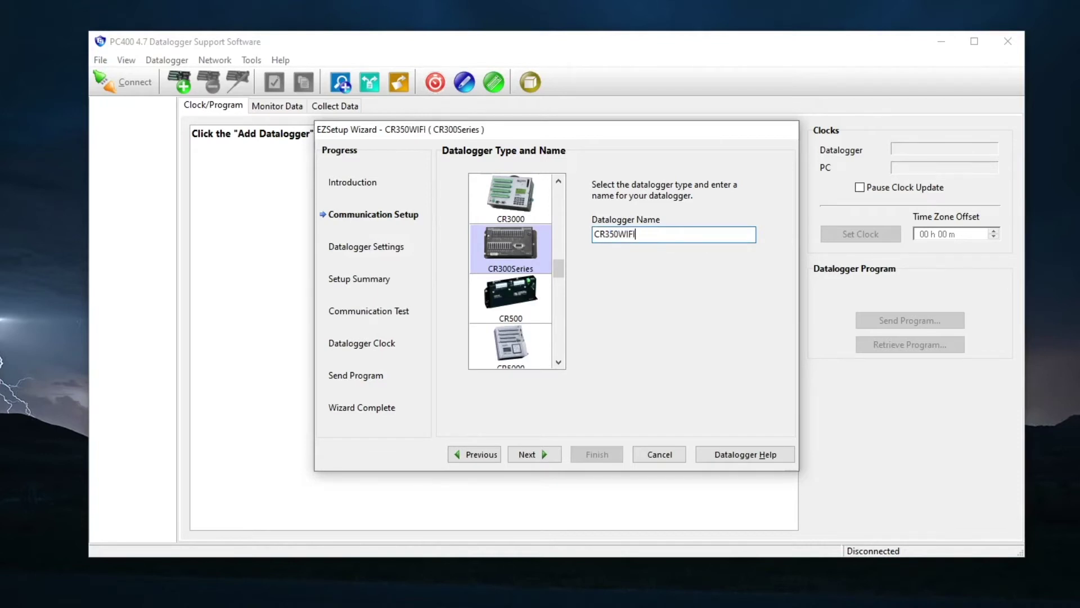
{"action": "left_click", "coordinate": [513, 453]}
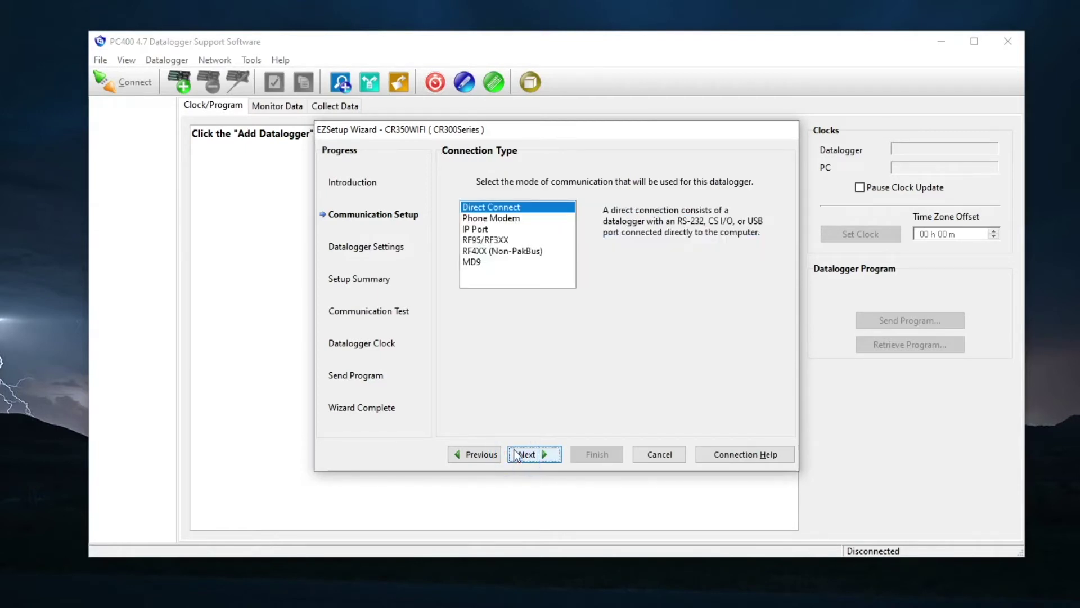
- Set the connection type to IP Port and use UDP Search to fill in the address 192.168.67.1:6785
{"action": "left_click", "coordinate": [476, 229]}
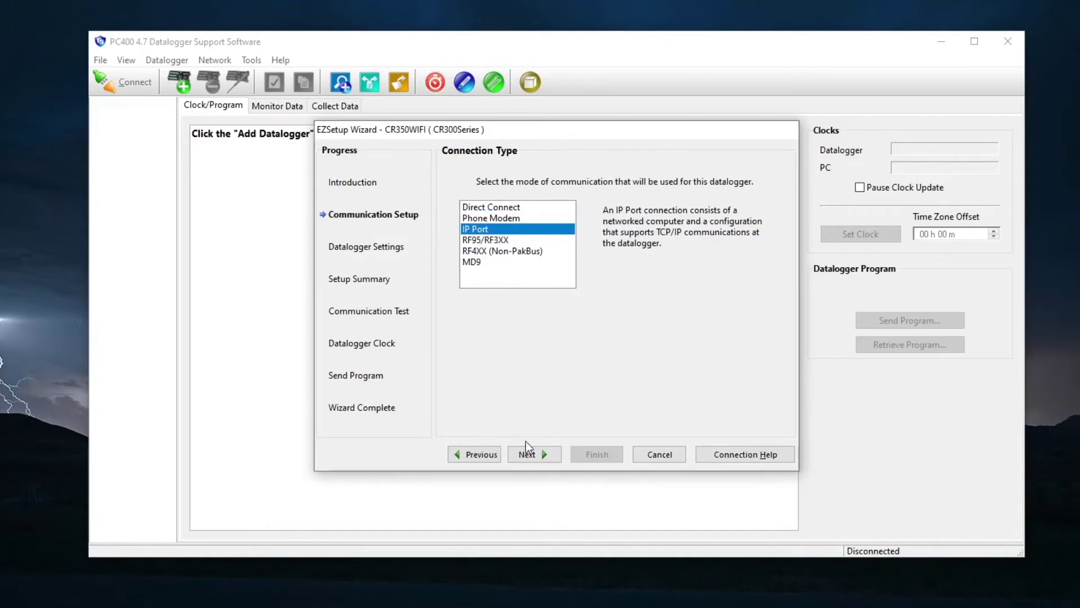
{"action": "left_click", "coordinate": [534, 457]}
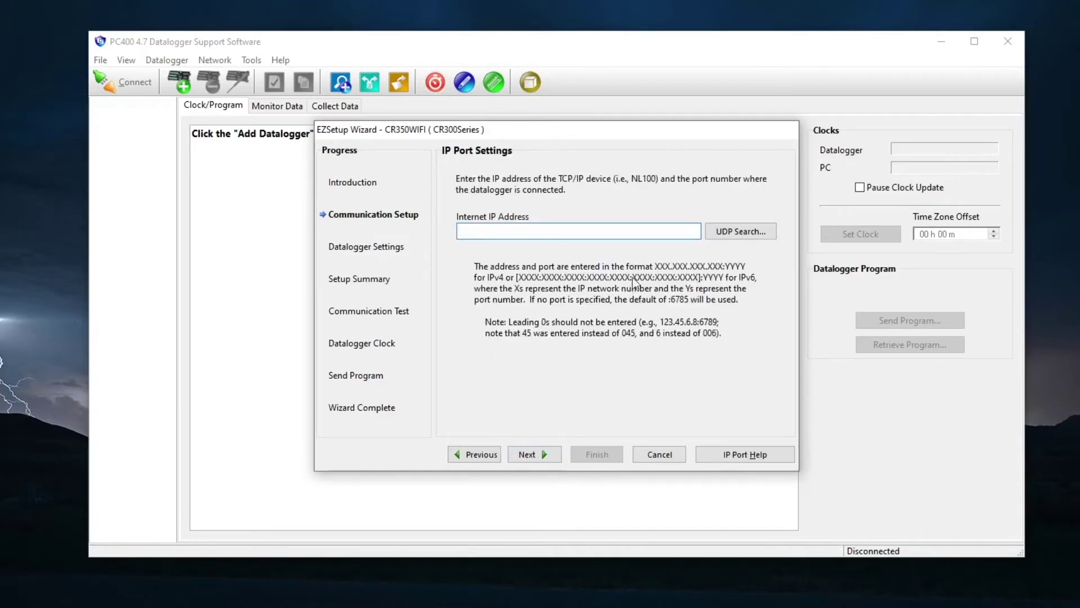
{"action": "left_click", "coordinate": [714, 230]}
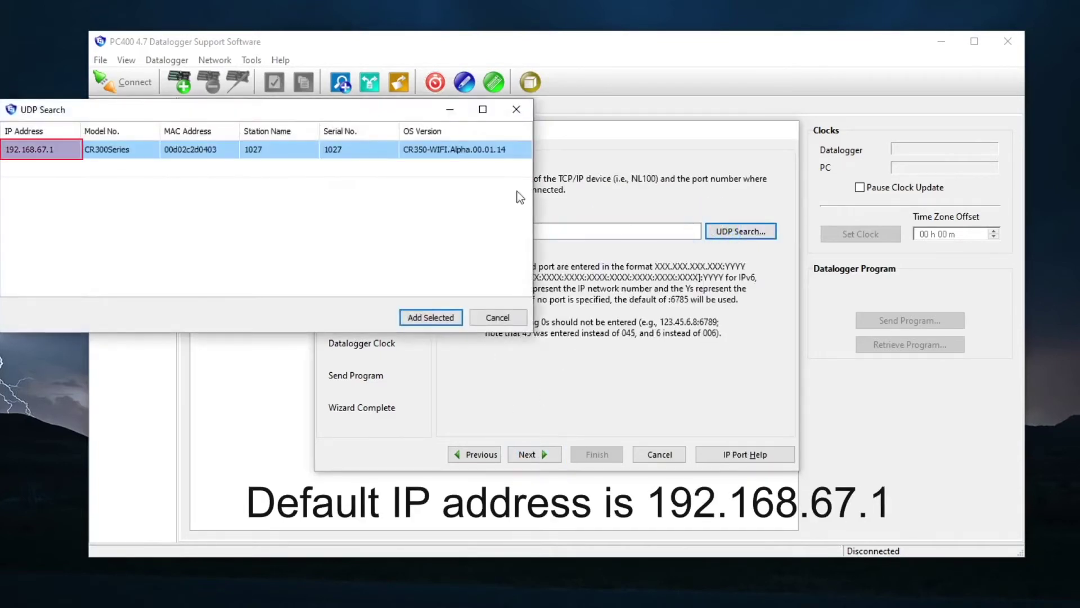
{"action": "left_click", "coordinate": [43, 151]}
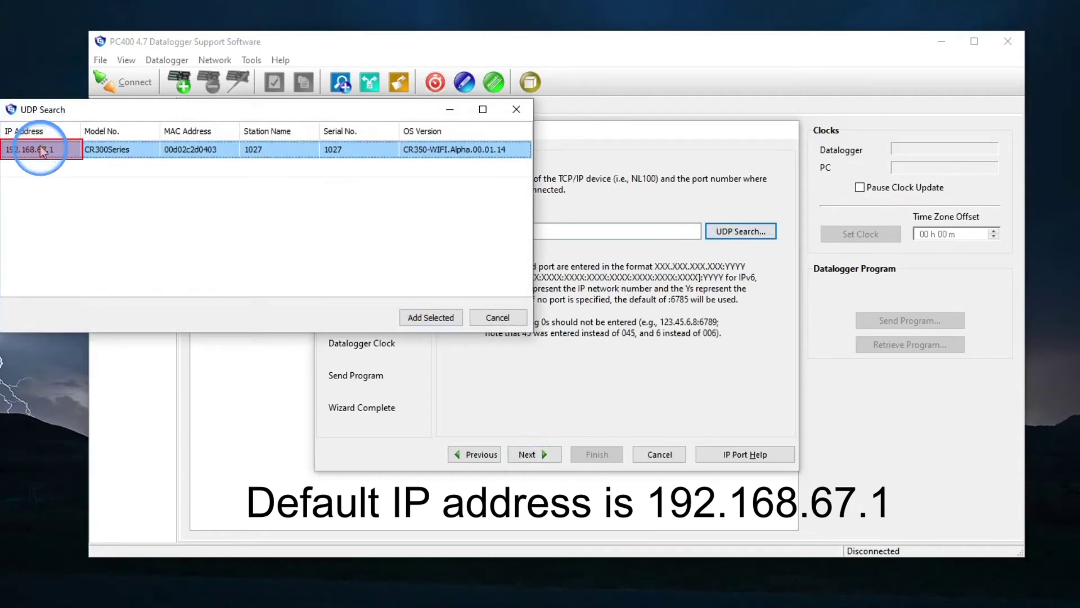
{"action": "left_click", "coordinate": [425, 318]}
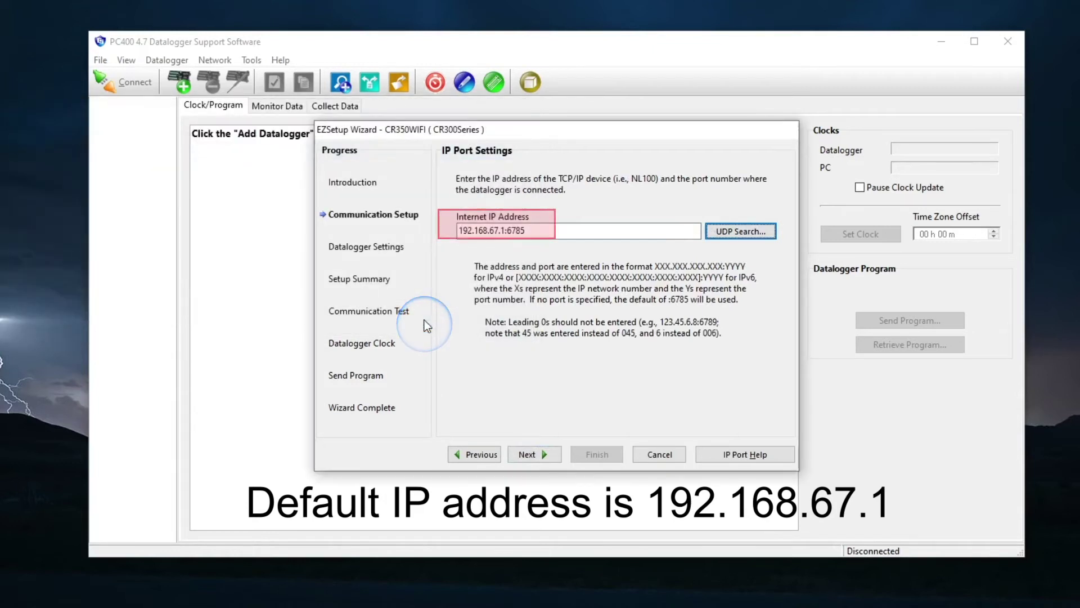
{"action": "left_click", "coordinate": [529, 454]}
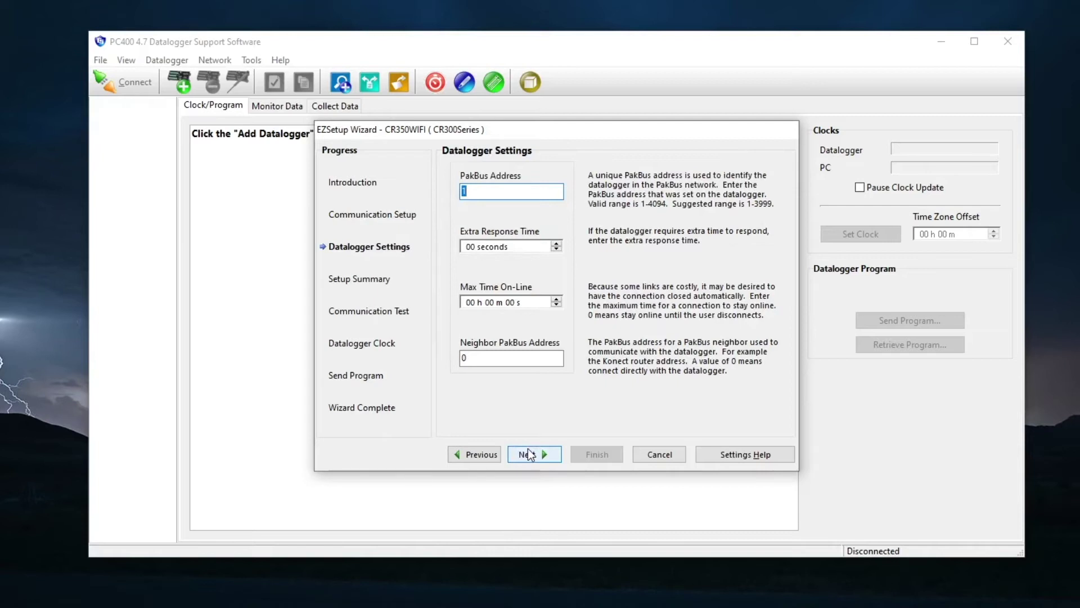
- Accept the default datalogger settings with PakBus address 1, security code 0 and no TCP password or encryption key
{"action": "left_click", "coordinate": [529, 454]}
{"action": "left_click", "coordinate": [529, 454]}
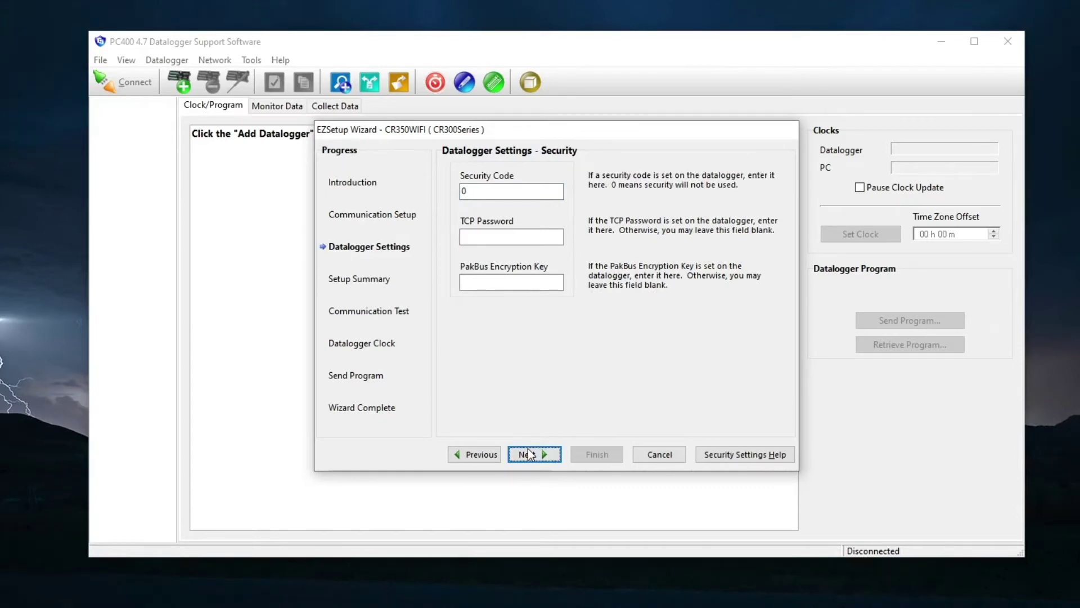
{"action": "left_click", "coordinate": [529, 454]}
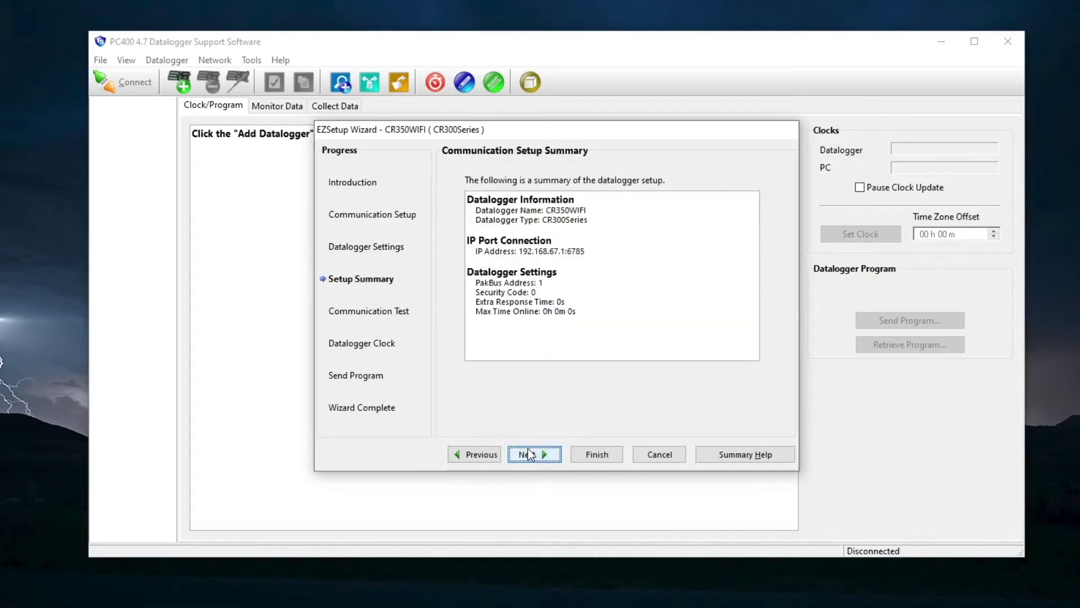
- Accept the communication setup summary and run the communication test with the datalogger
{"action": "left_click", "coordinate": [528, 454]}
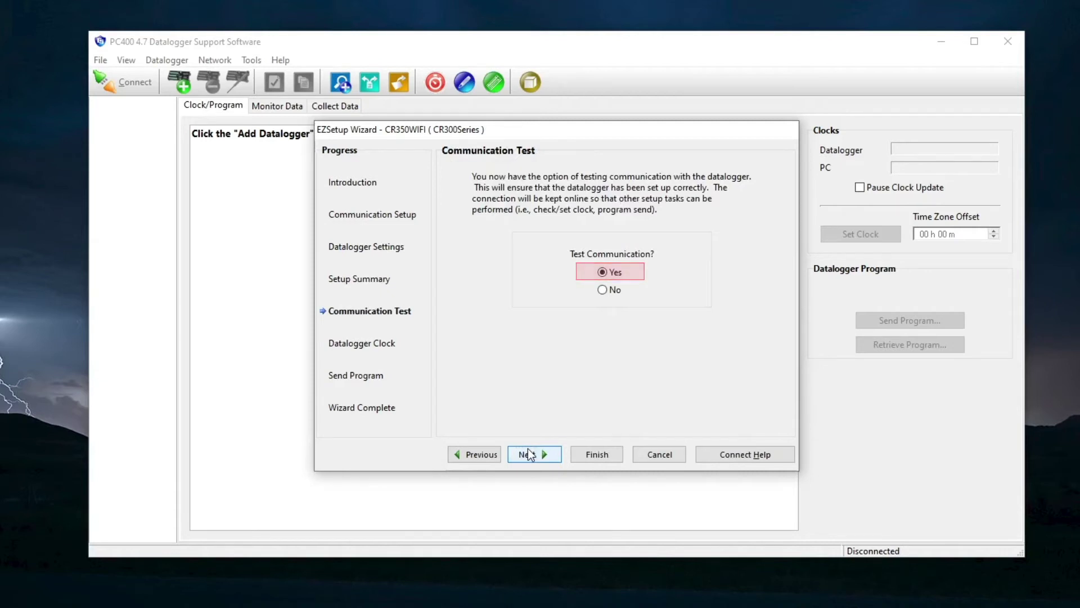
{"action": "left_click", "coordinate": [528, 454]}
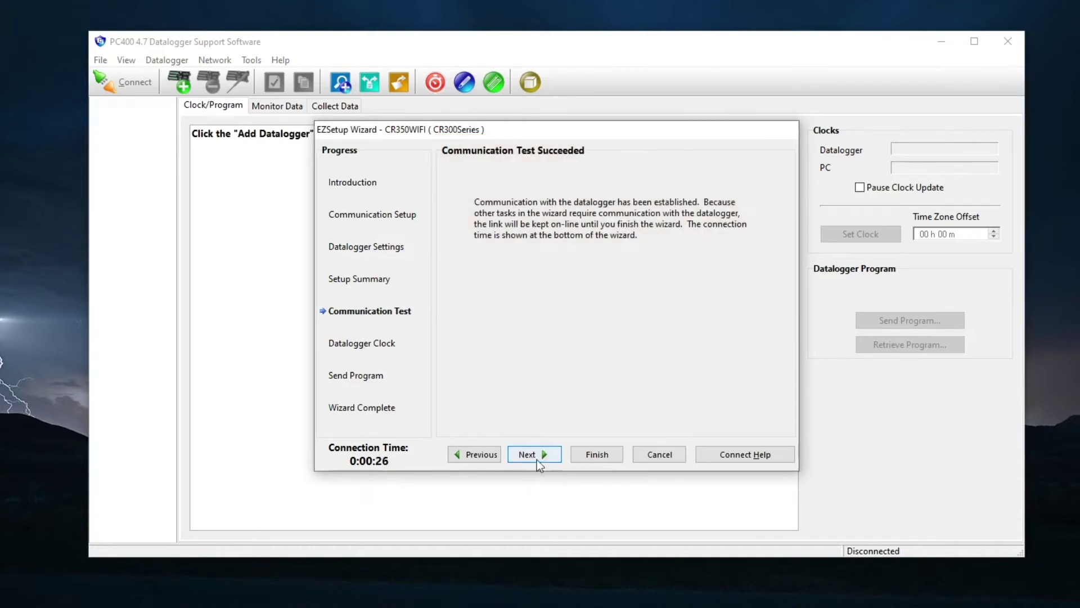
- Set the datalogger clock with a time zone offset of 0 hours 0 minutes and continue to the program step
{"action": "left_click", "coordinate": [534, 454]}
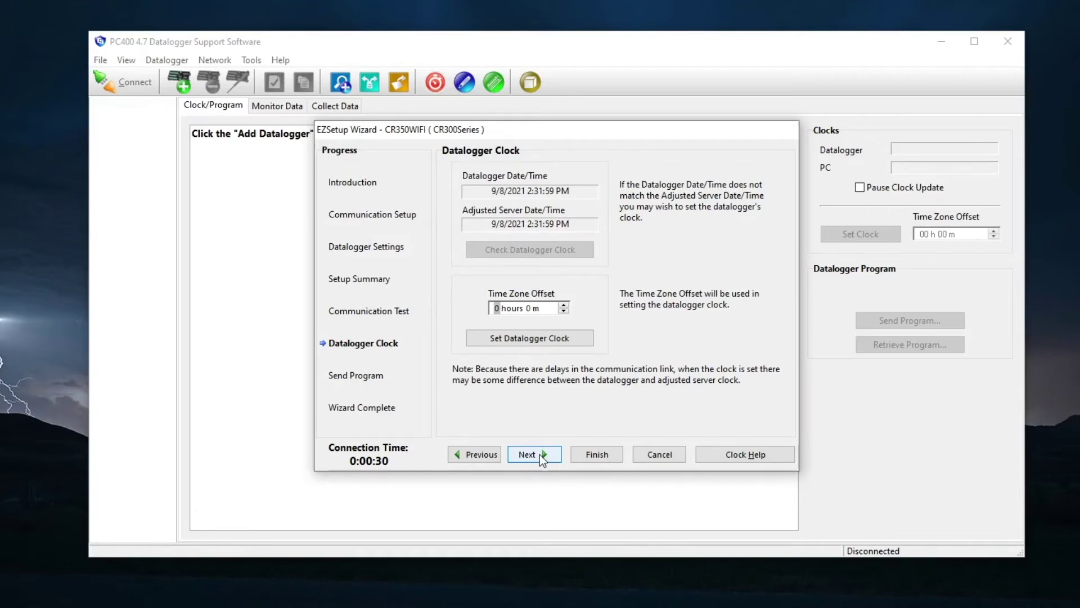
{"action": "left_click", "coordinate": [538, 336]}
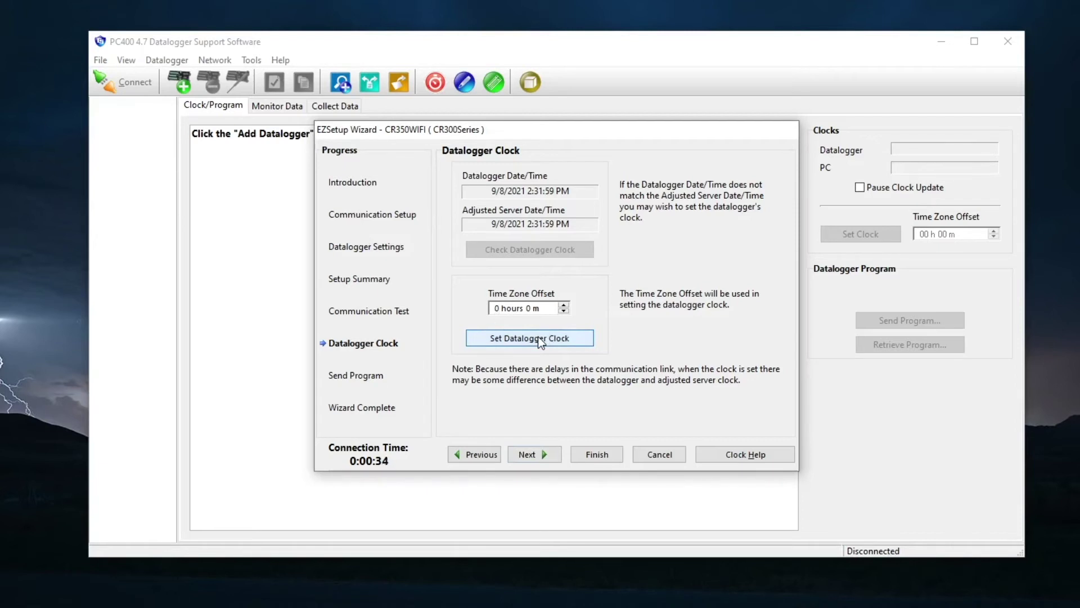
{"action": "left_click", "coordinate": [534, 452]}
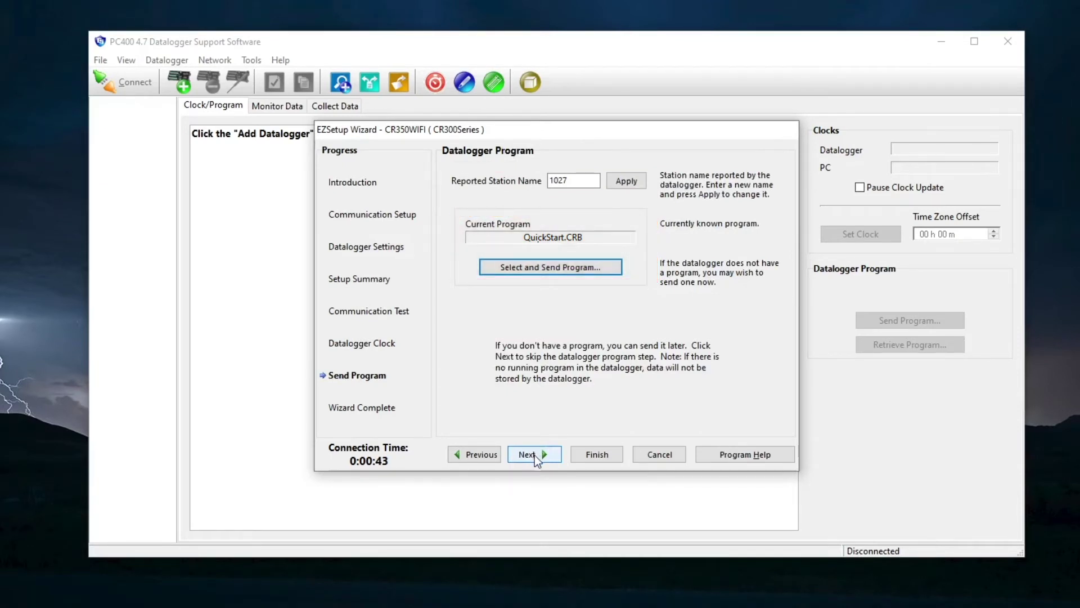
- Finish the setup wizard without sending a program and stay connected to CR350WIFI
{"action": "left_click", "coordinate": [534, 454]}
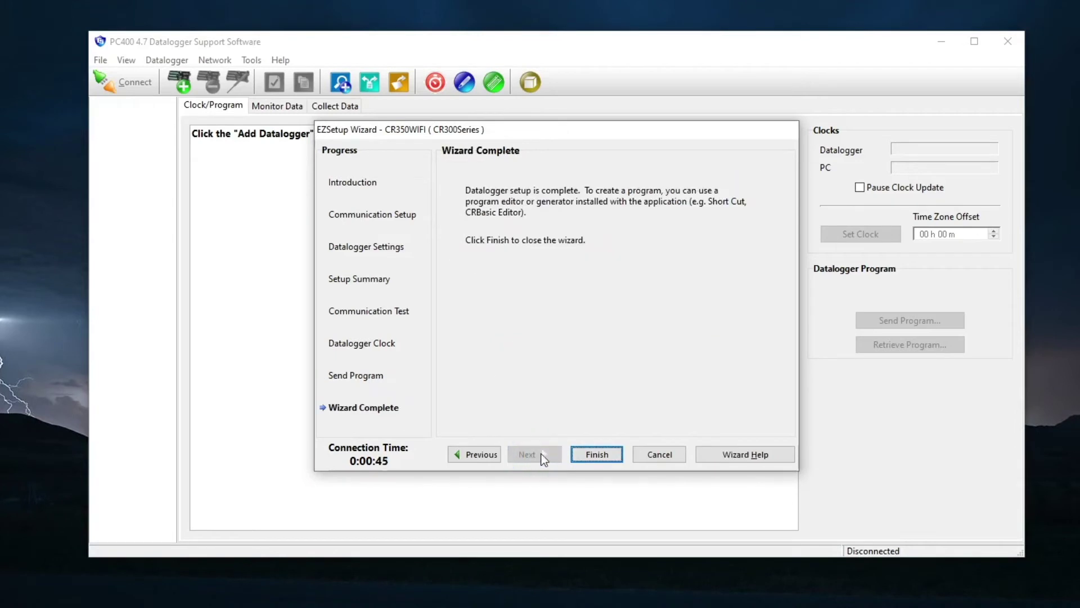
{"action": "left_click", "coordinate": [588, 454]}
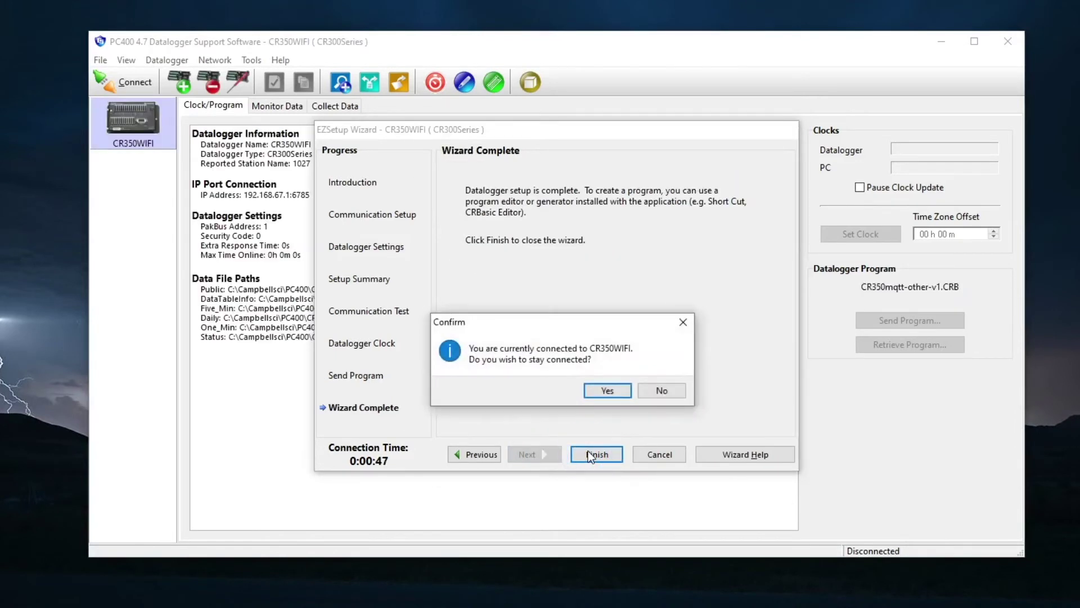
{"action": "left_click", "coordinate": [598, 390]}
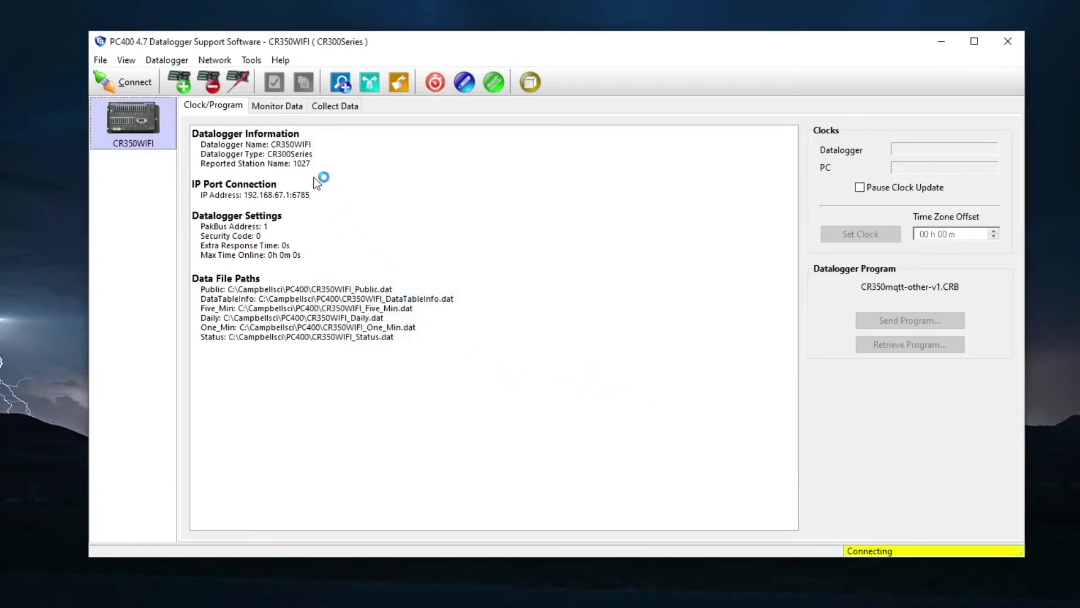
- Display the datalogger's live values in the data monitor
{"action": "left_click", "coordinate": [267, 106]}
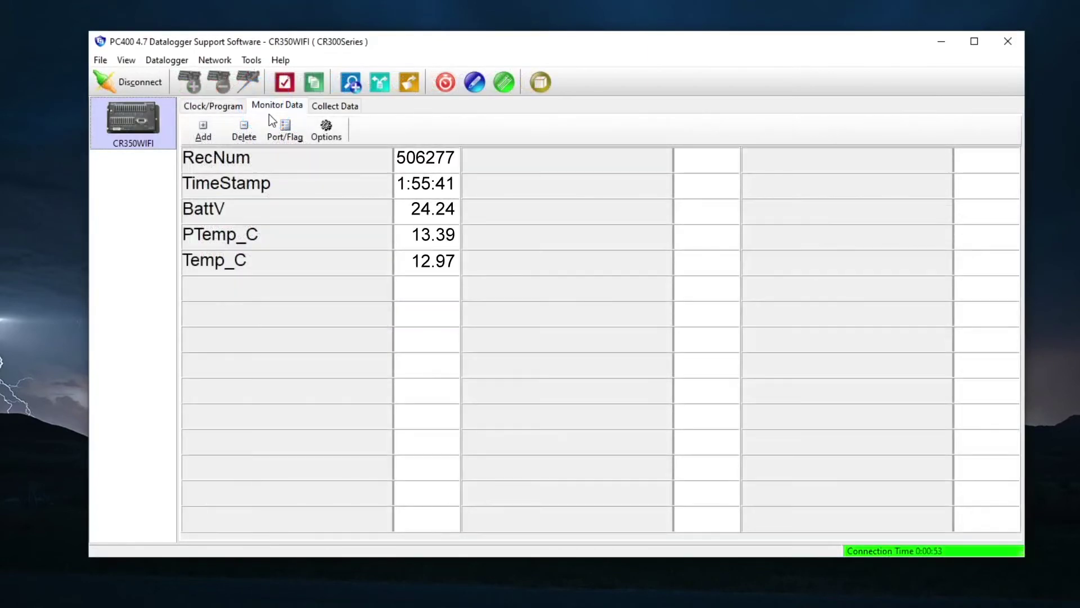
{"action": "left_click", "coordinate": [225, 160]}
- Collect all data from only the Daily table, excluding Five_Min and One_Min, and overwrite the existing data files
{"action": "left_click", "coordinate": [335, 106]}
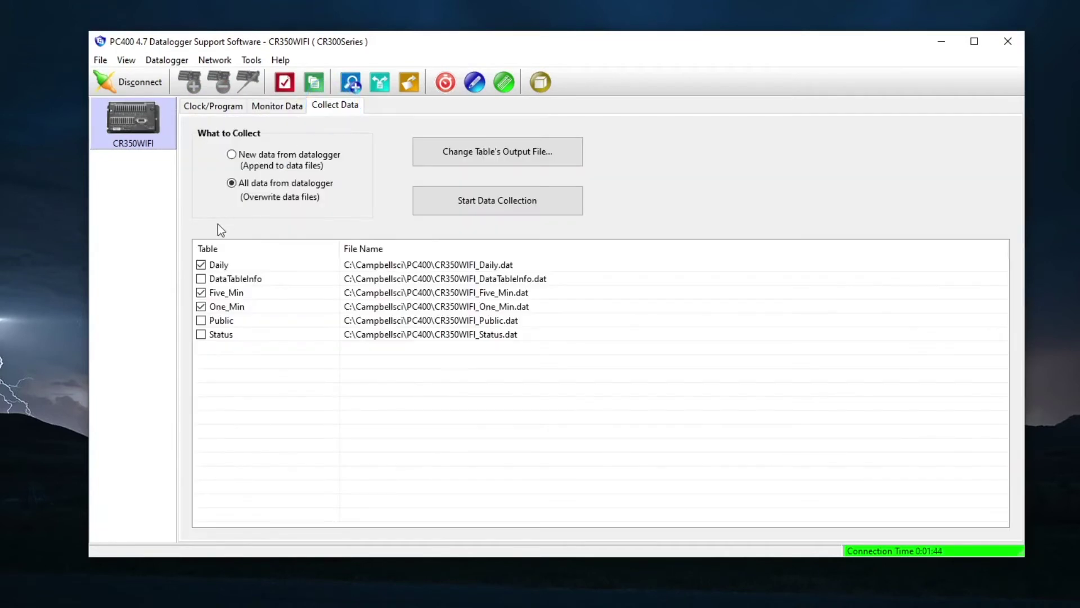
{"action": "left_click", "coordinate": [201, 292]}
{"action": "left_click", "coordinate": [201, 307]}
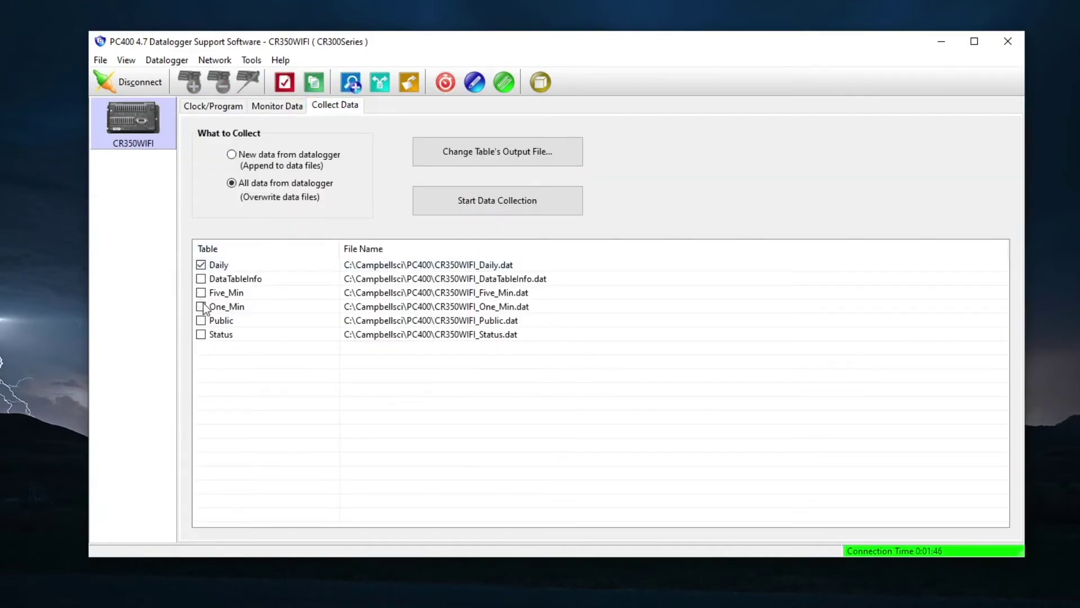
{"action": "left_click", "coordinate": [444, 198]}
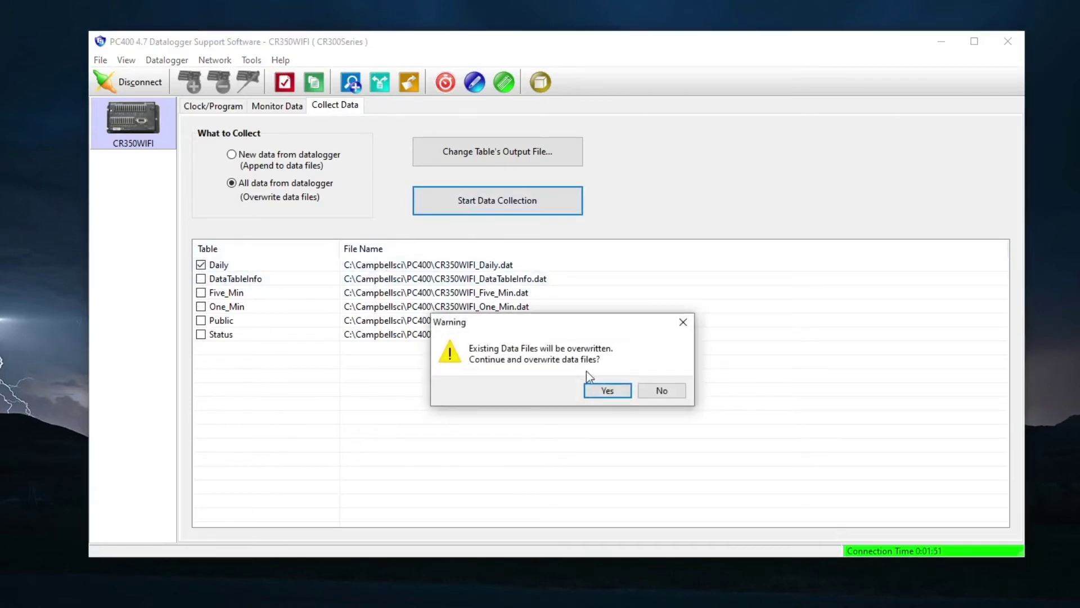
{"action": "left_click", "coordinate": [601, 387]}
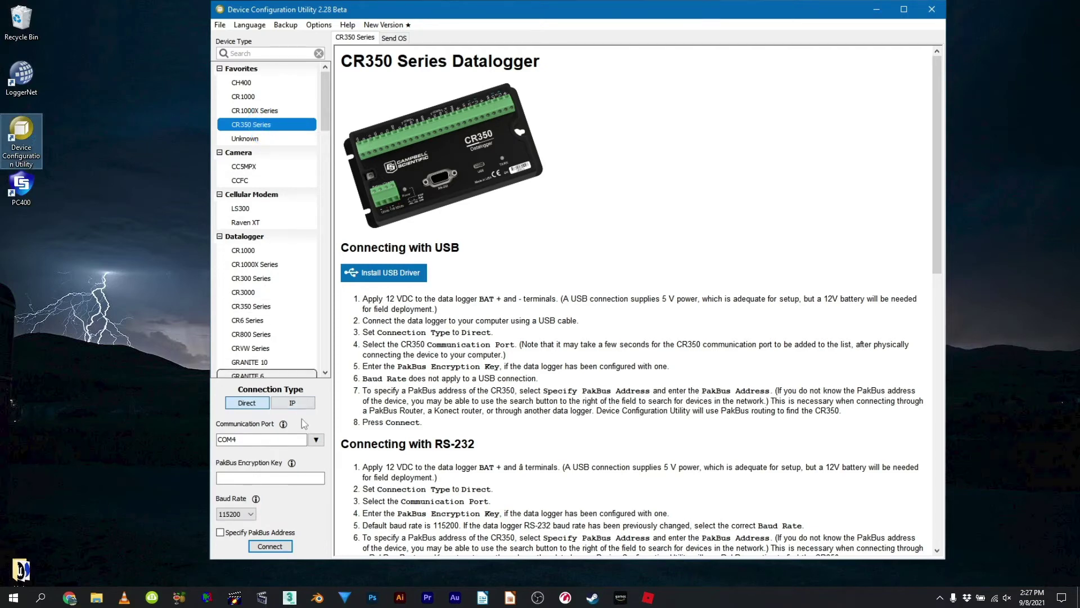
- In Device Configuration Utility, connect directly to the CR350 Series datalogger through communication port CR350 (COM4)
{"action": "left_click", "coordinate": [316, 439]}
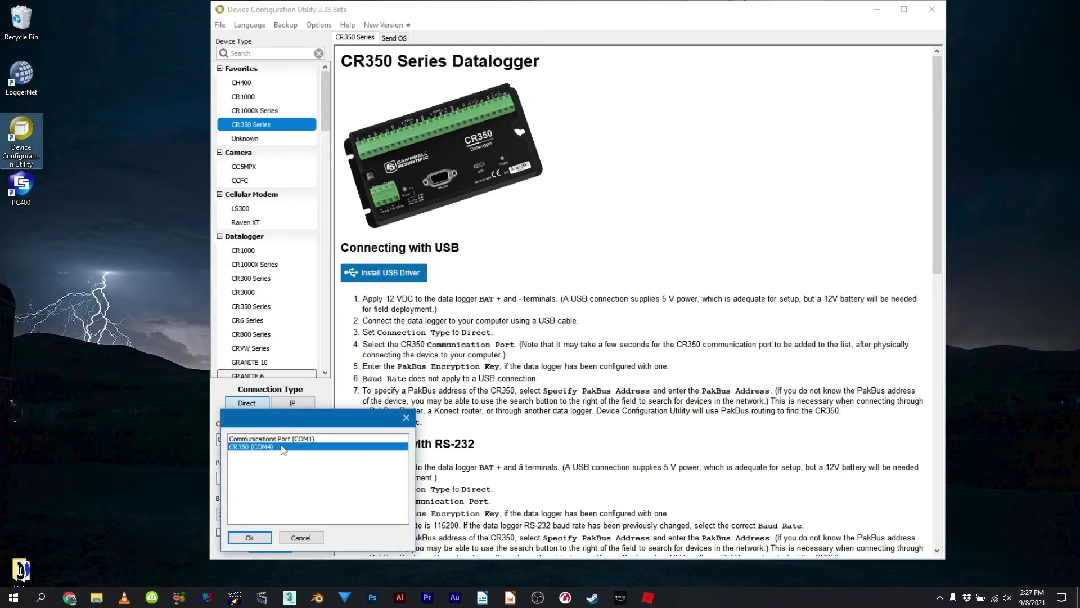
{"action": "double_click", "coordinate": [253, 449]}
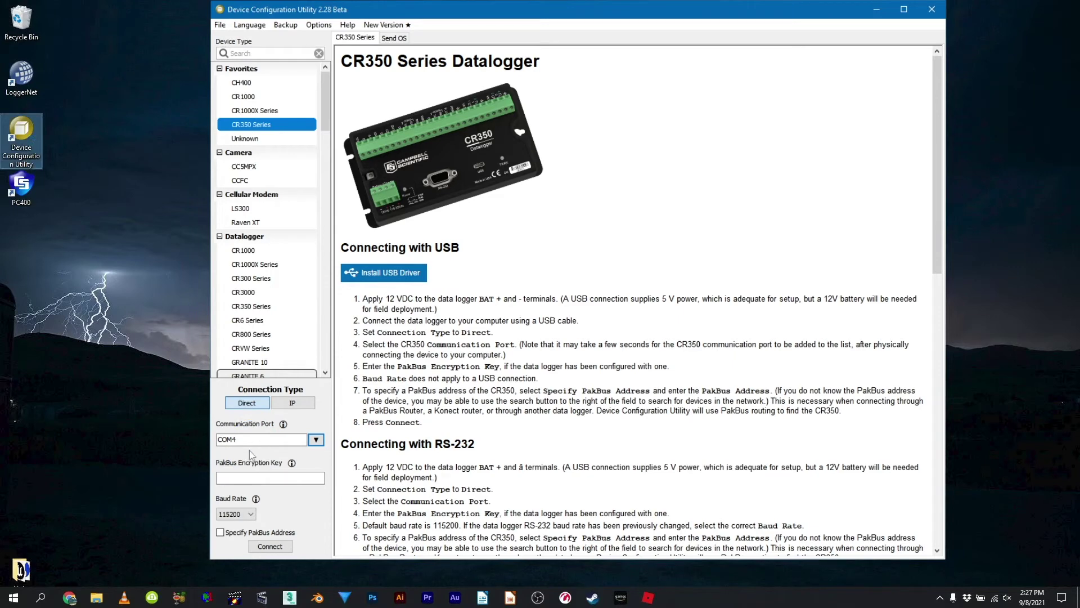
{"action": "left_click", "coordinate": [265, 546]}
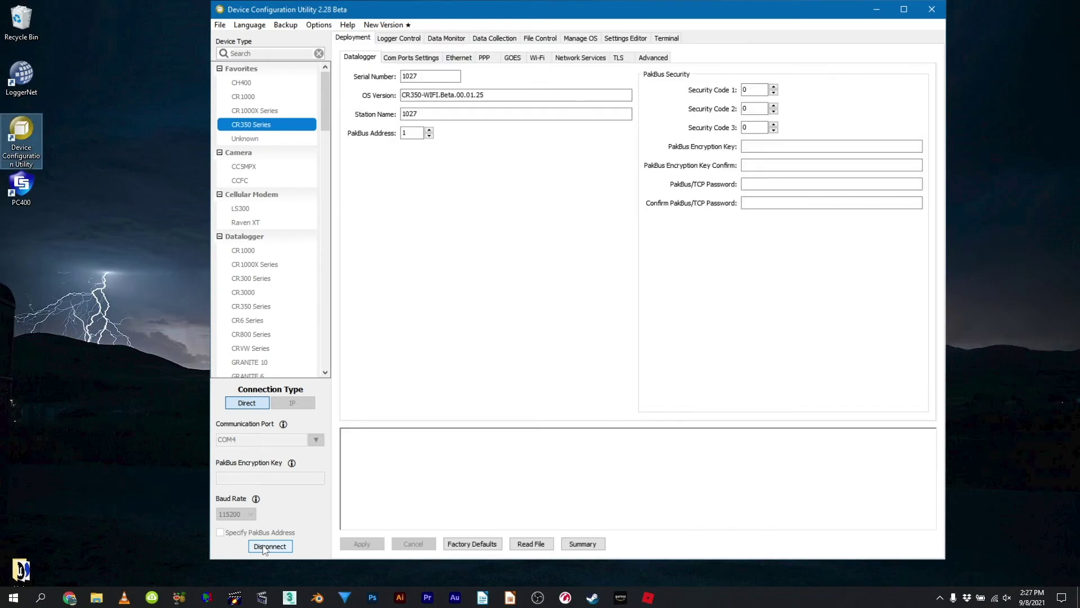
- Set the datalogger's Wi-Fi configuration to Join a Network and choose csi-guests from the detected networks
{"action": "left_click", "coordinate": [539, 59]}
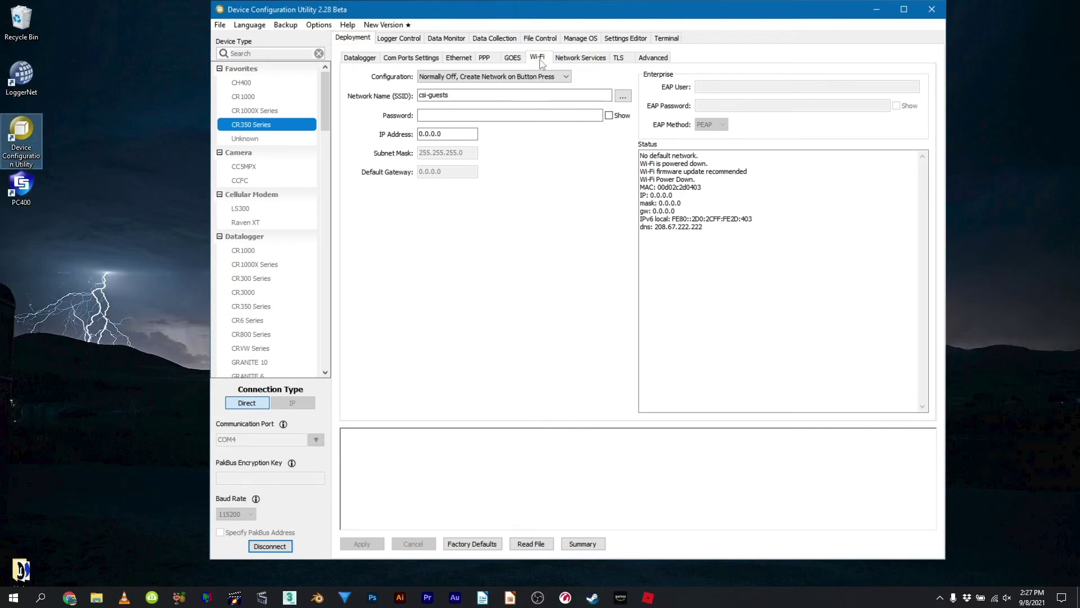
{"action": "left_click", "coordinate": [565, 77]}
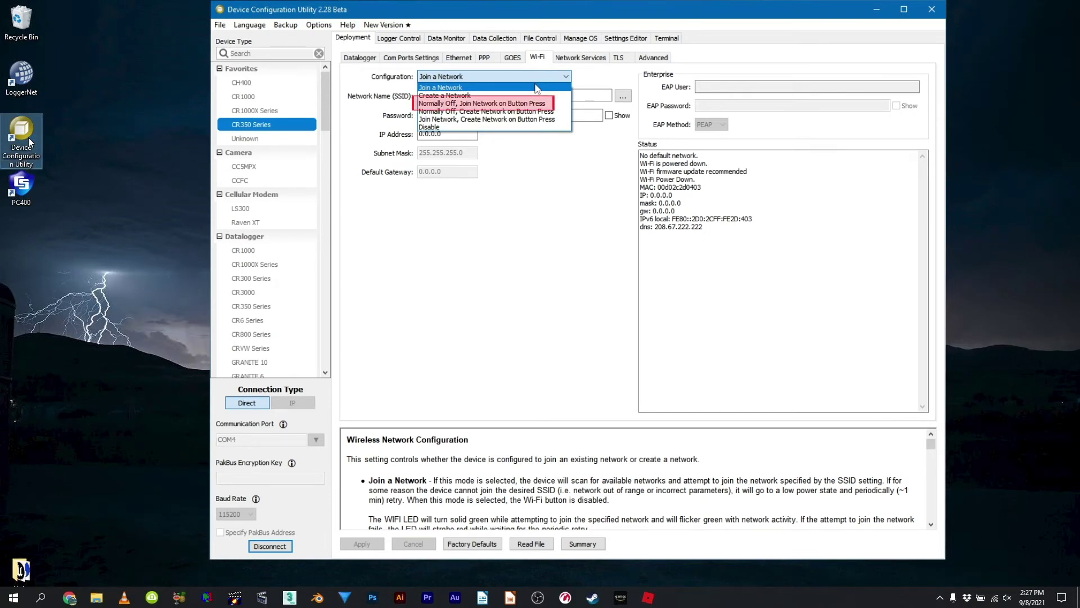
{"action": "left_click", "coordinate": [535, 88]}
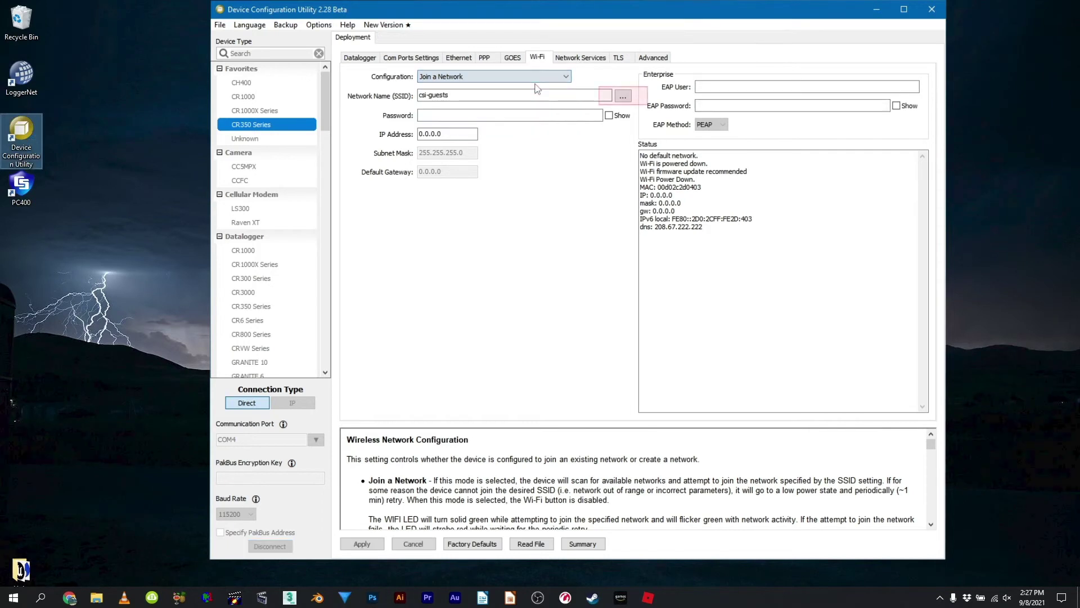
{"action": "left_click", "coordinate": [623, 97]}
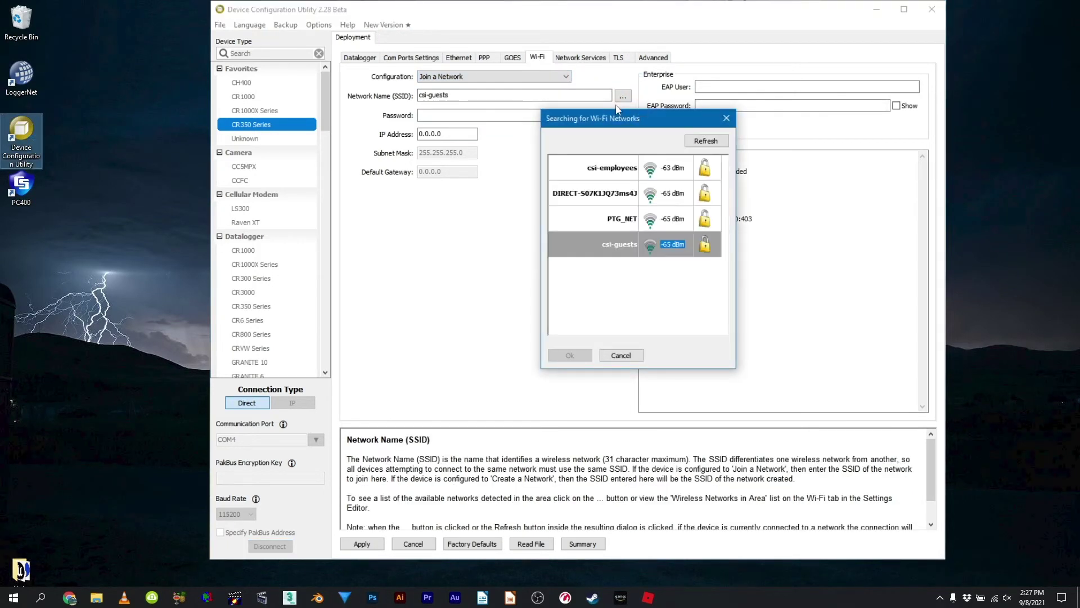
{"action": "double_click", "coordinate": [605, 248]}
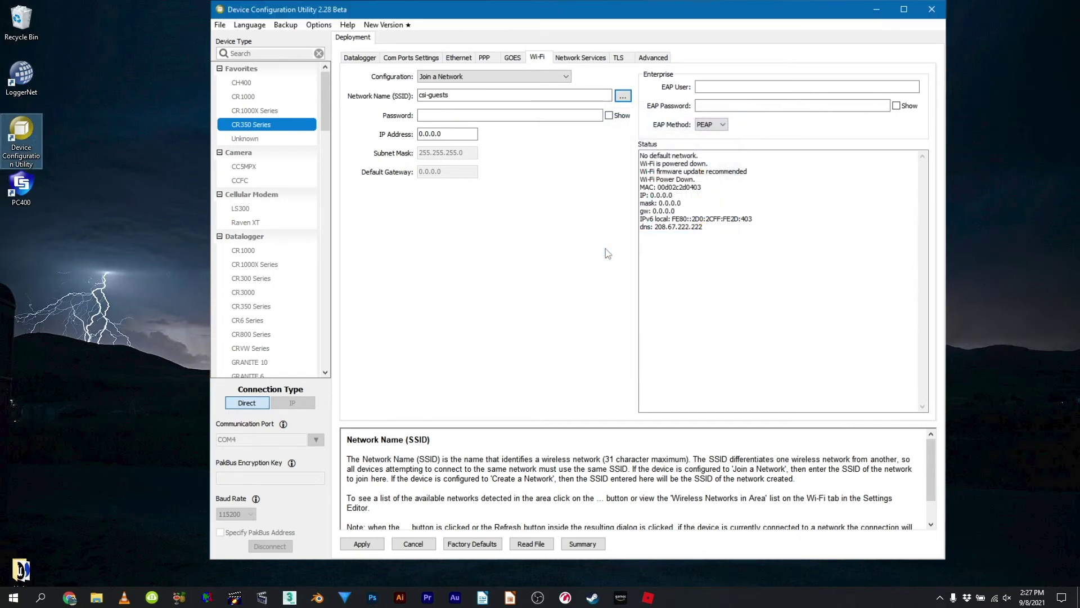
- Enter the Wi-Fi network password, then apply the changed settings to the datalogger and close the configuration summary
{"action": "left_click", "coordinate": [509, 116]}
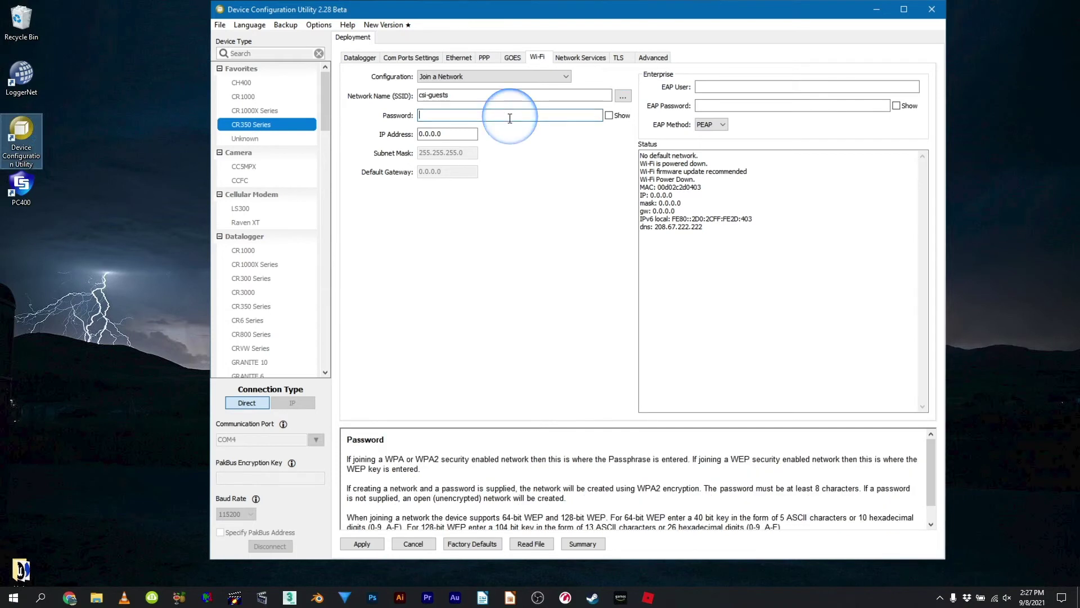
{"action": "type", "text": "••••••"}
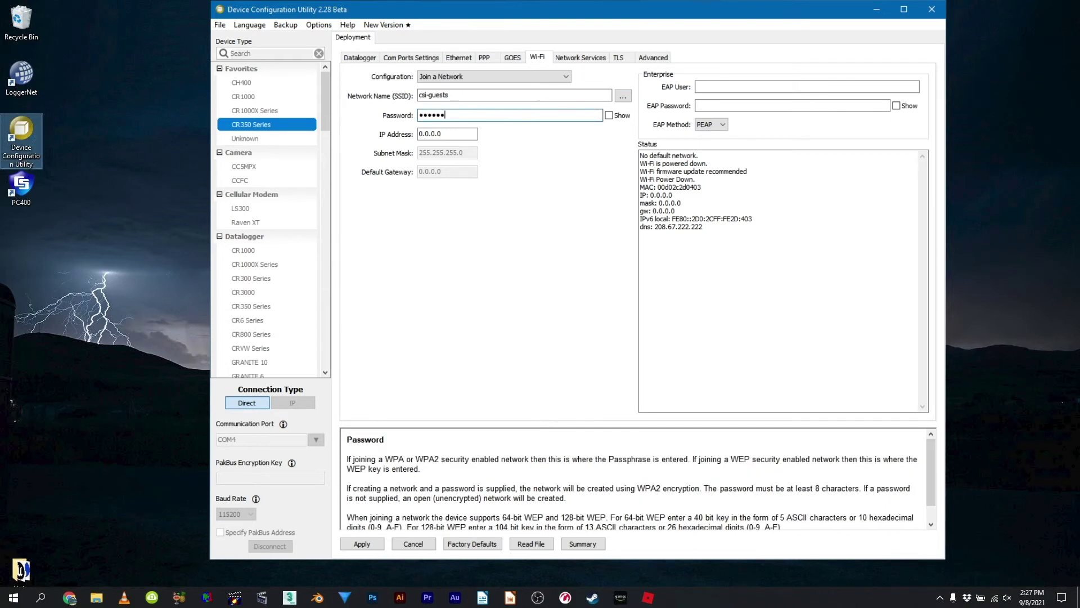
{"action": "type", "text": "•••••"}
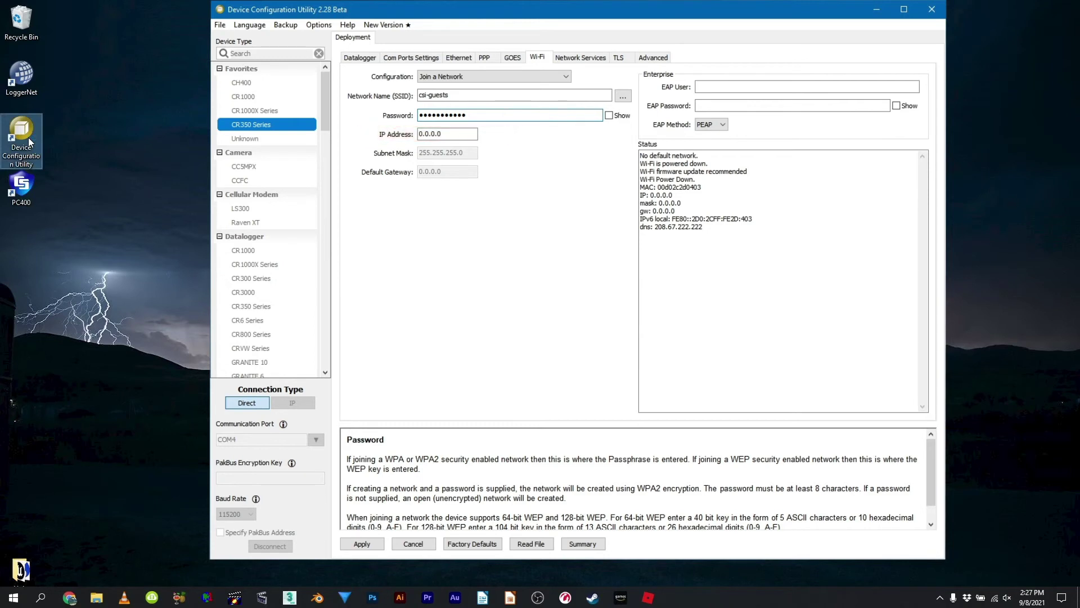
{"action": "left_click", "coordinate": [362, 543]}
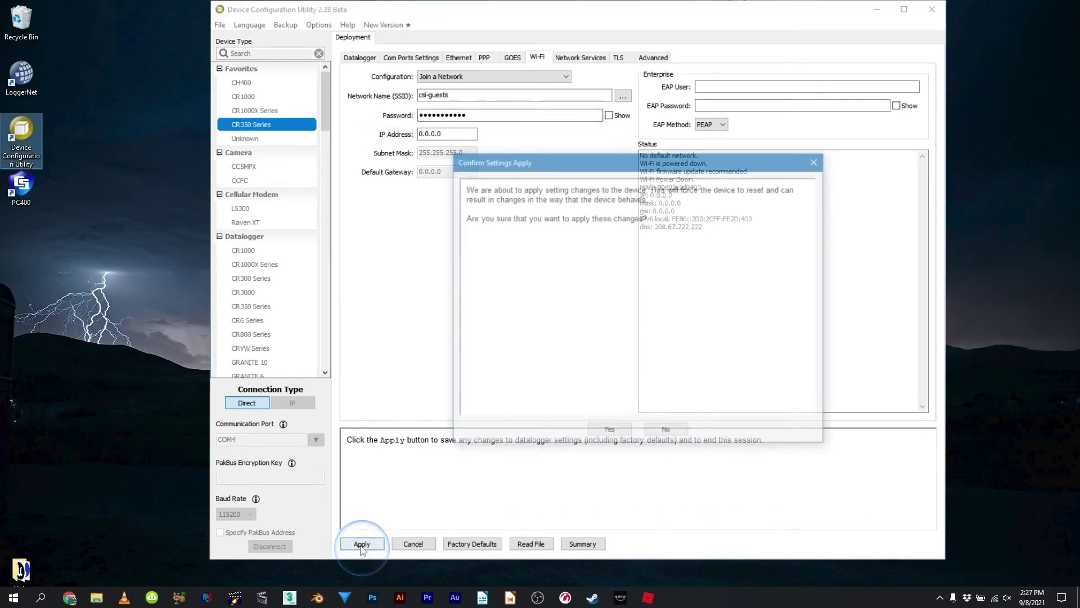
{"action": "left_click", "coordinate": [606, 432]}
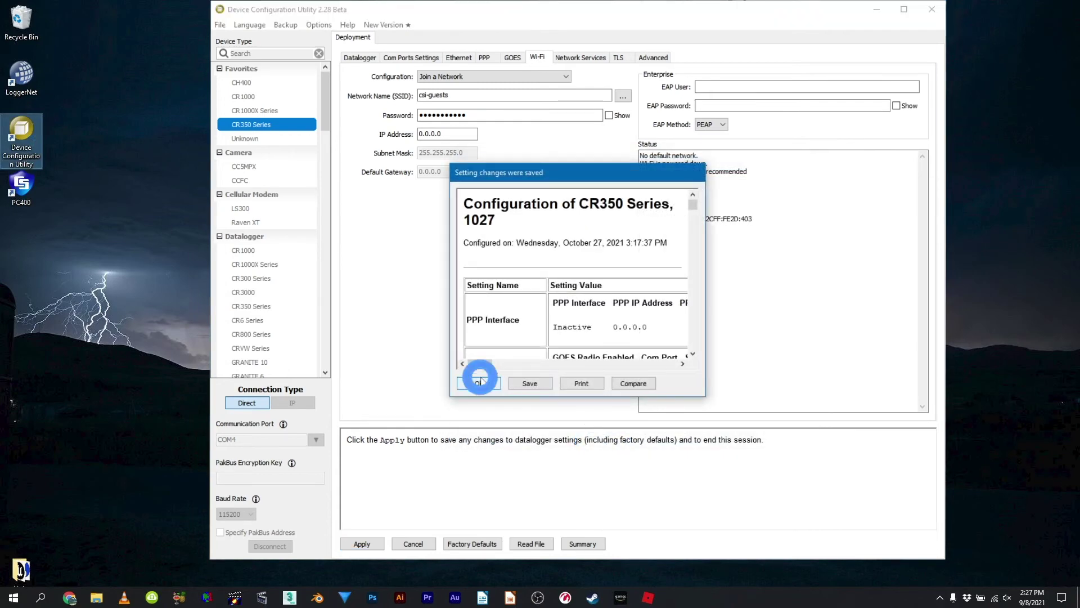
{"action": "left_click", "coordinate": [480, 382]}
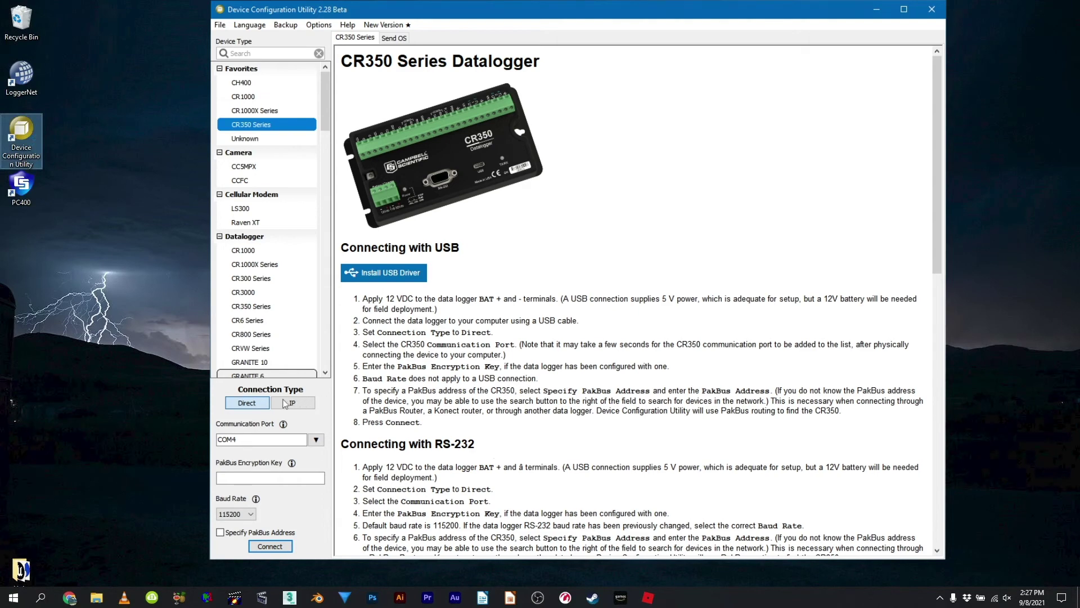
- Reconnect to the CR350 datalogger over COM4 and show its Wi-Fi settings and status
{"action": "left_click", "coordinate": [271, 547]}
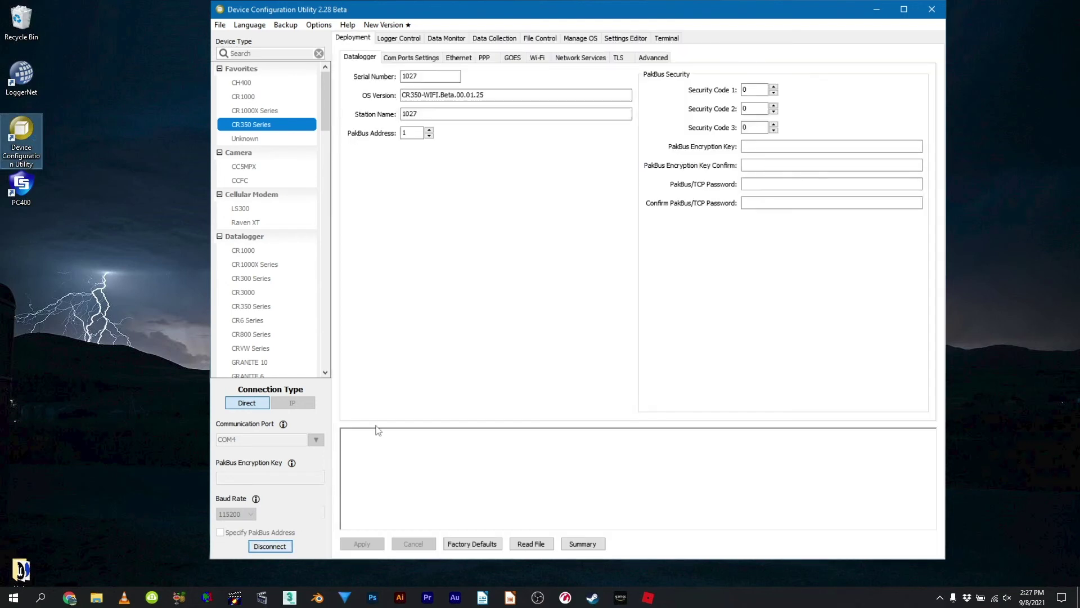
{"action": "left_click", "coordinate": [537, 57]}
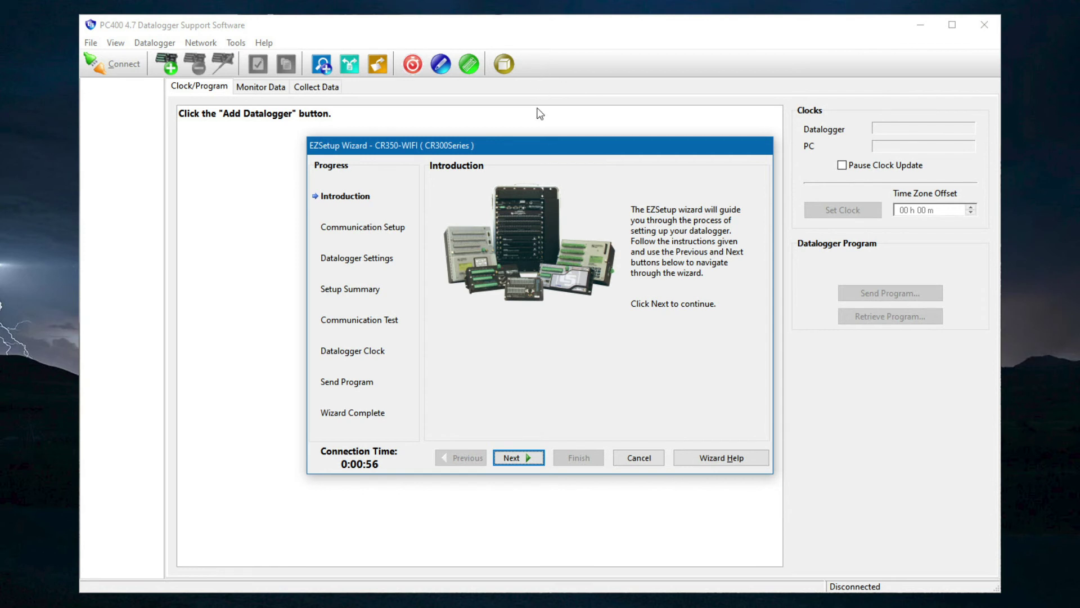
- In PC400's EZSetup Wizard, set up a CR300Series datalogger named CR350-WIFI with an IP Port connection at 172.16.0.28
{"action": "left_click", "coordinate": [518, 456]}
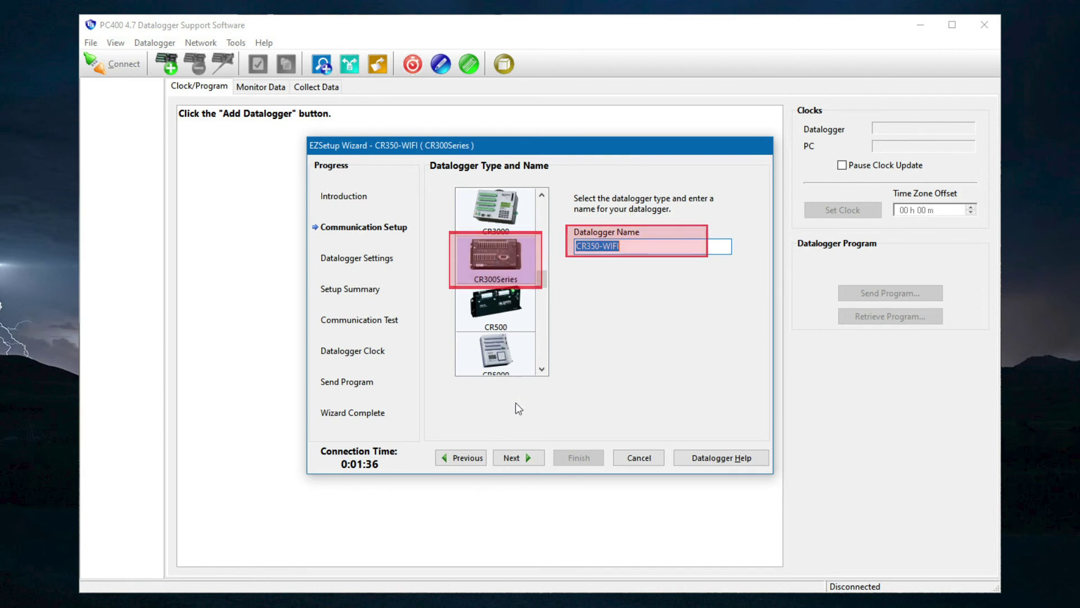
{"action": "left_click", "coordinate": [523, 458]}
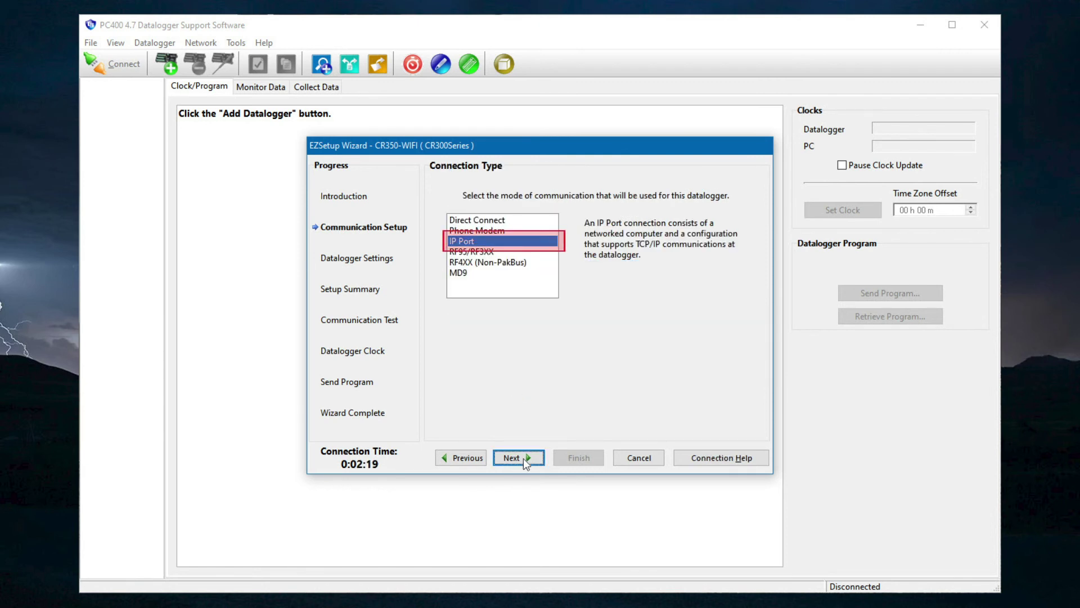
{"action": "left_click", "coordinate": [523, 458]}
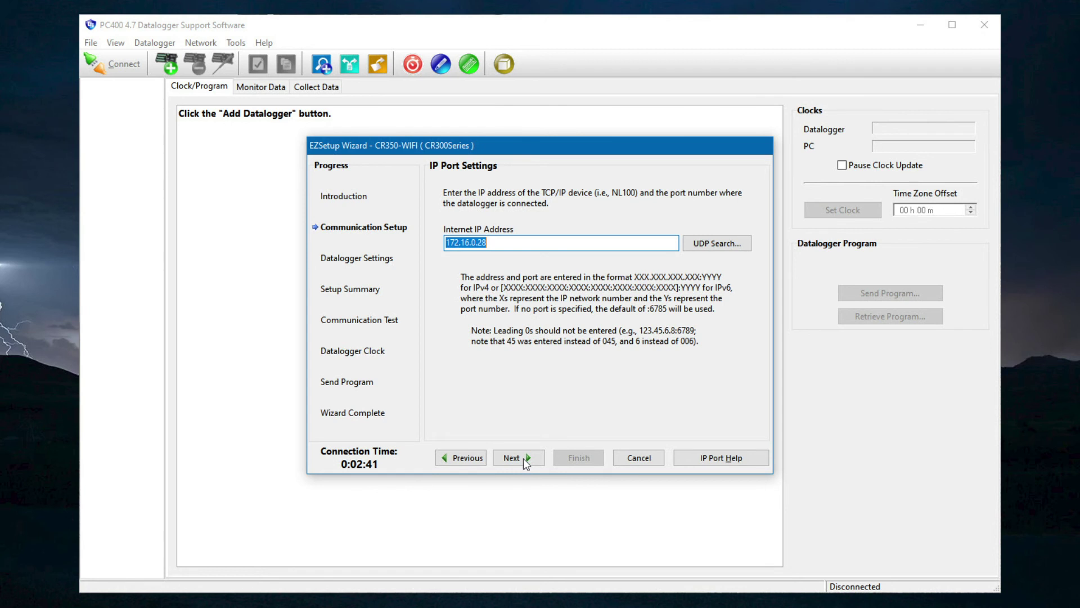
{"action": "left_click", "coordinate": [523, 458]}
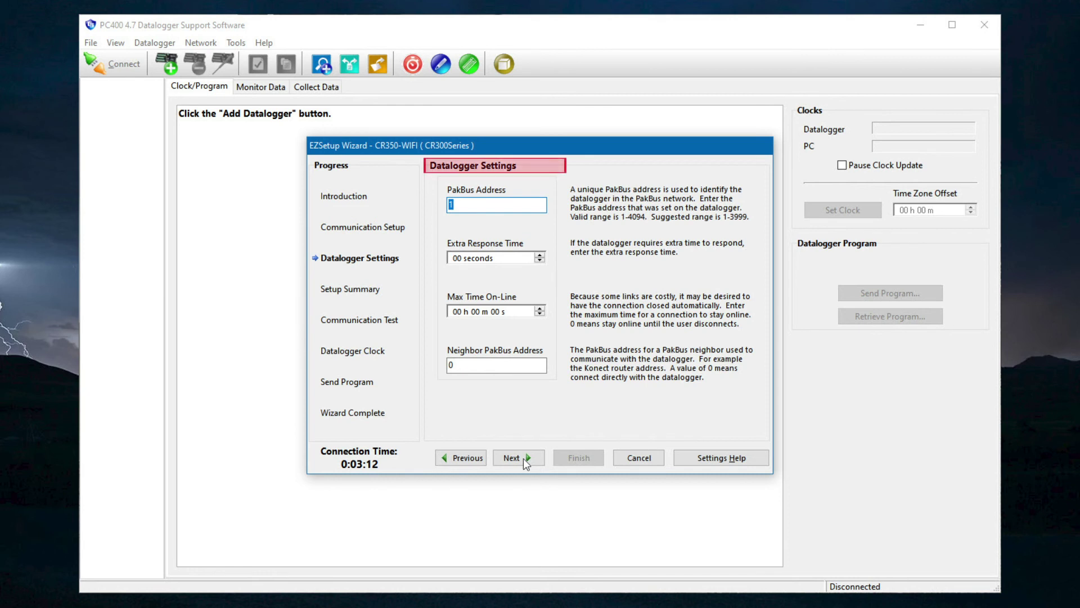
- Accept the default datalogger settings with PakBus address 1 and no security, and accept the communication setup summary
{"action": "left_click", "coordinate": [523, 458]}
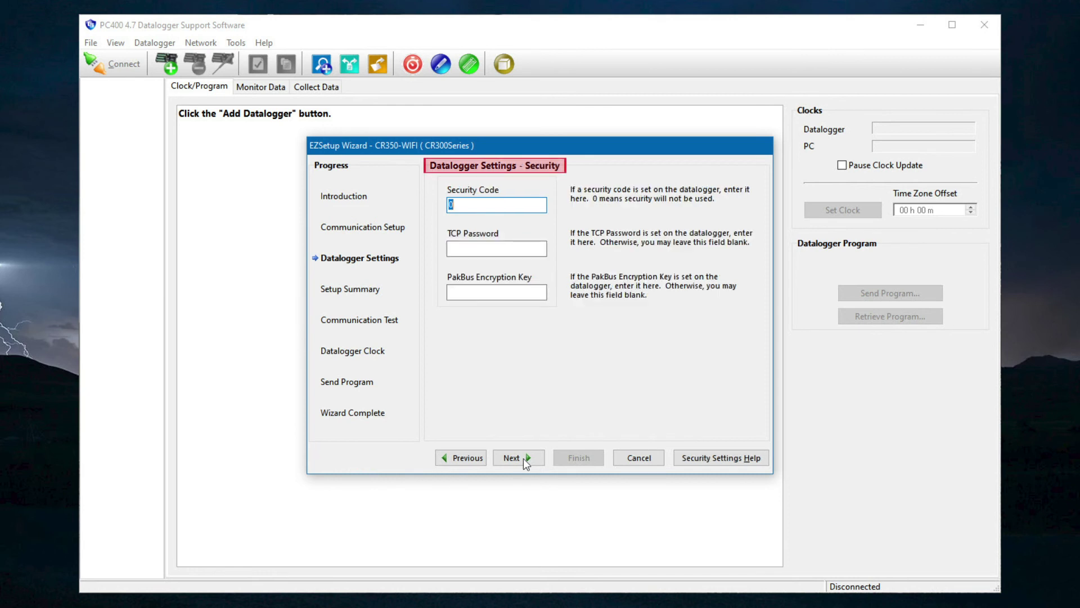
{"action": "left_click", "coordinate": [523, 458]}
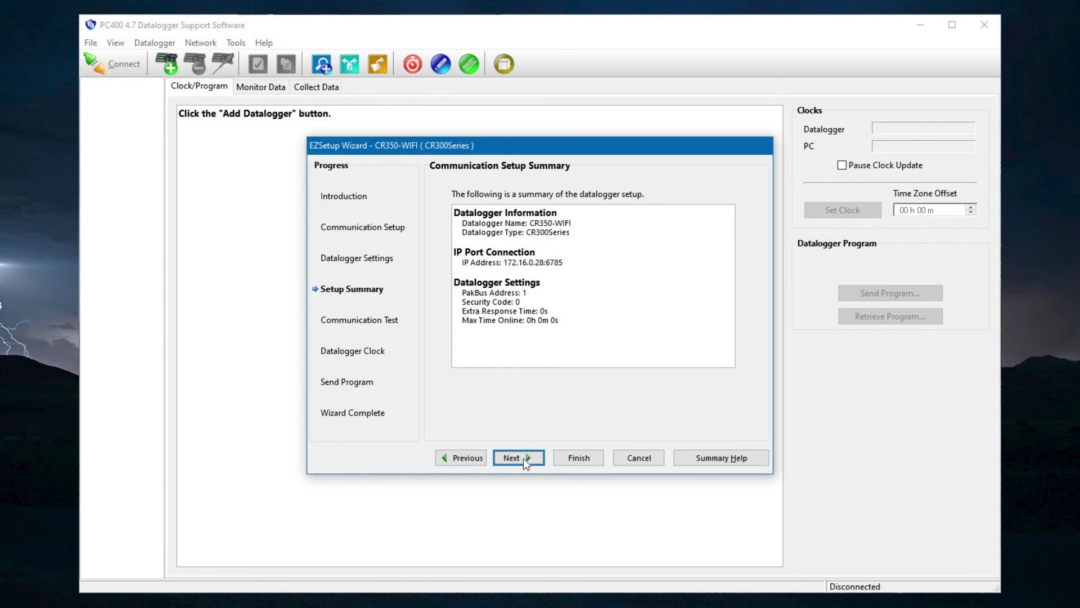
{"action": "left_click", "coordinate": [523, 458]}
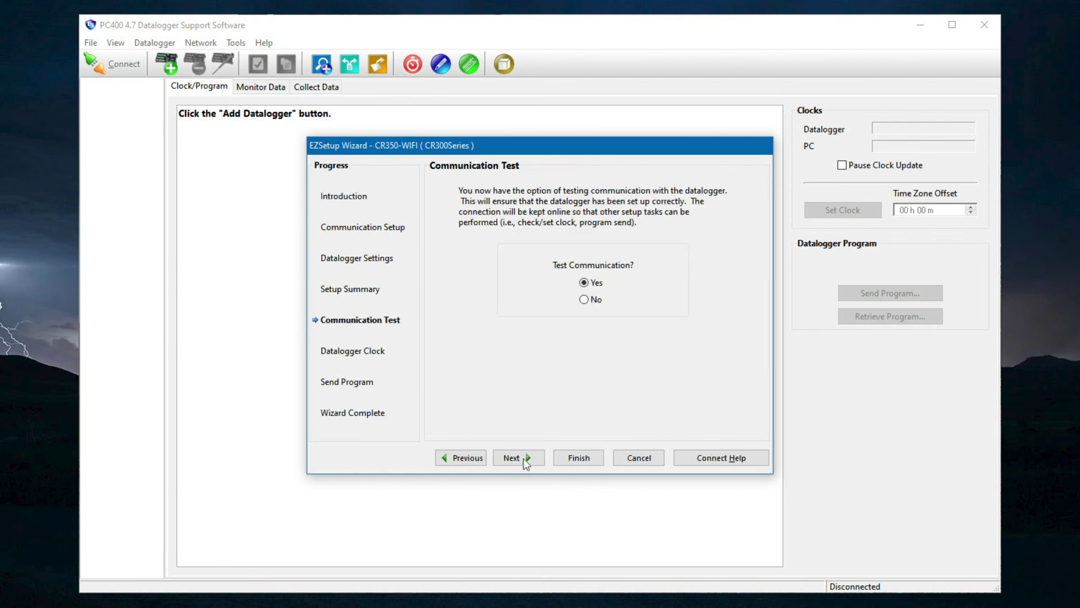
- Run the communication test with the datalogger and continue past the clock page without setting the clock
{"action": "left_click", "coordinate": [523, 458]}
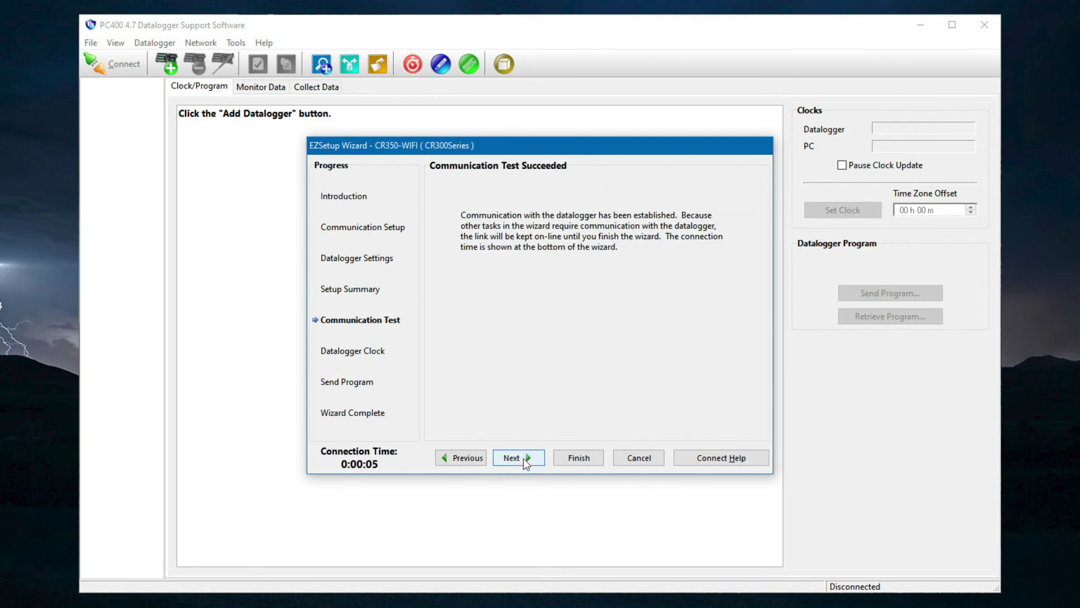
{"action": "left_click", "coordinate": [523, 458]}
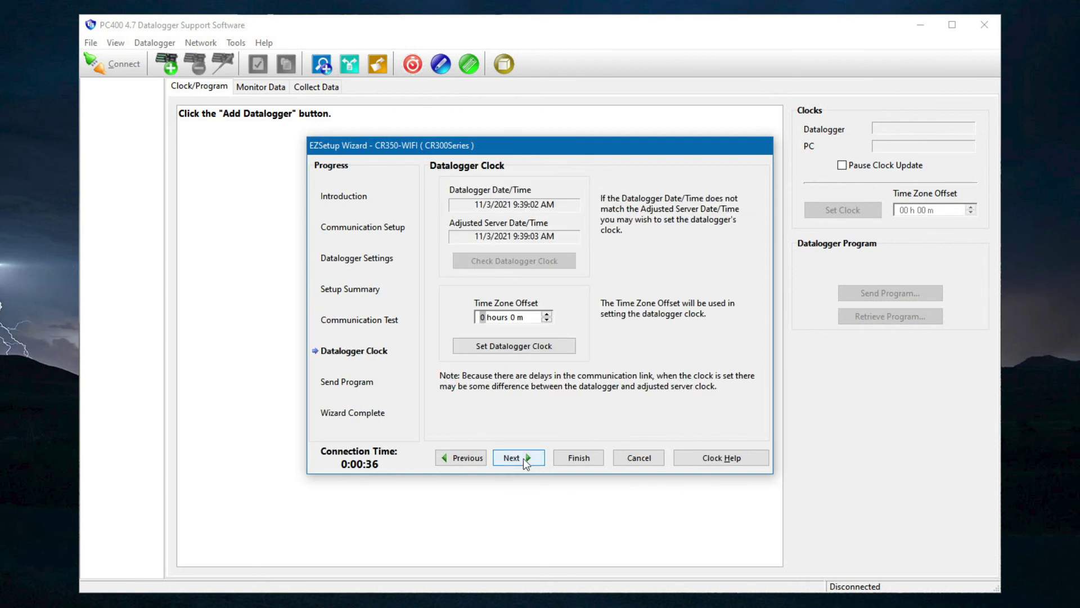
{"action": "left_click", "coordinate": [523, 458]}
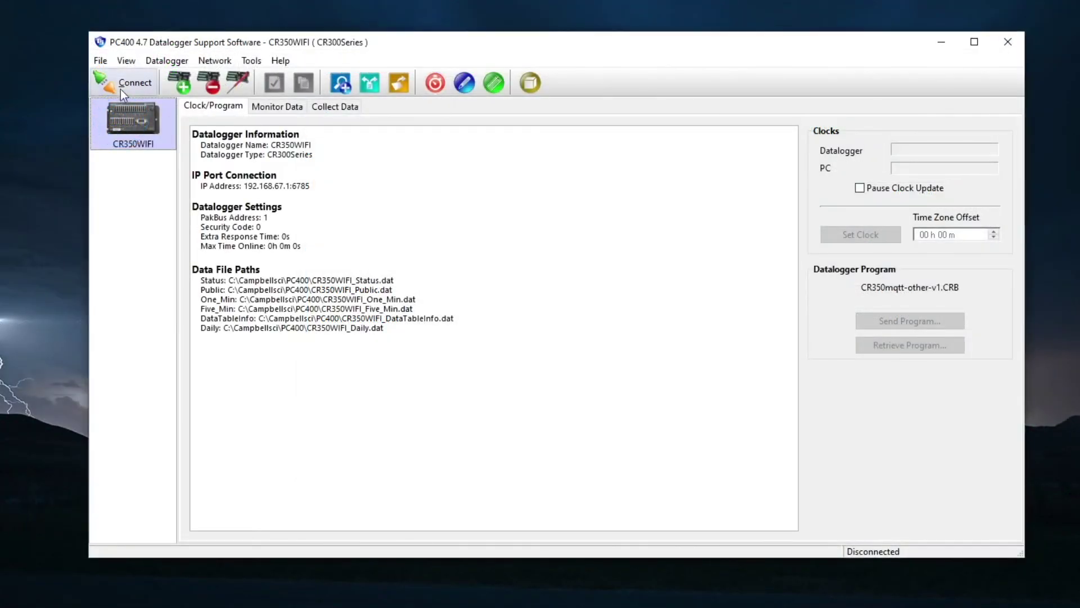
- Connect to the CR350WIFI datalogger and display its live values in the data monitor
{"action": "left_click", "coordinate": [120, 82]}
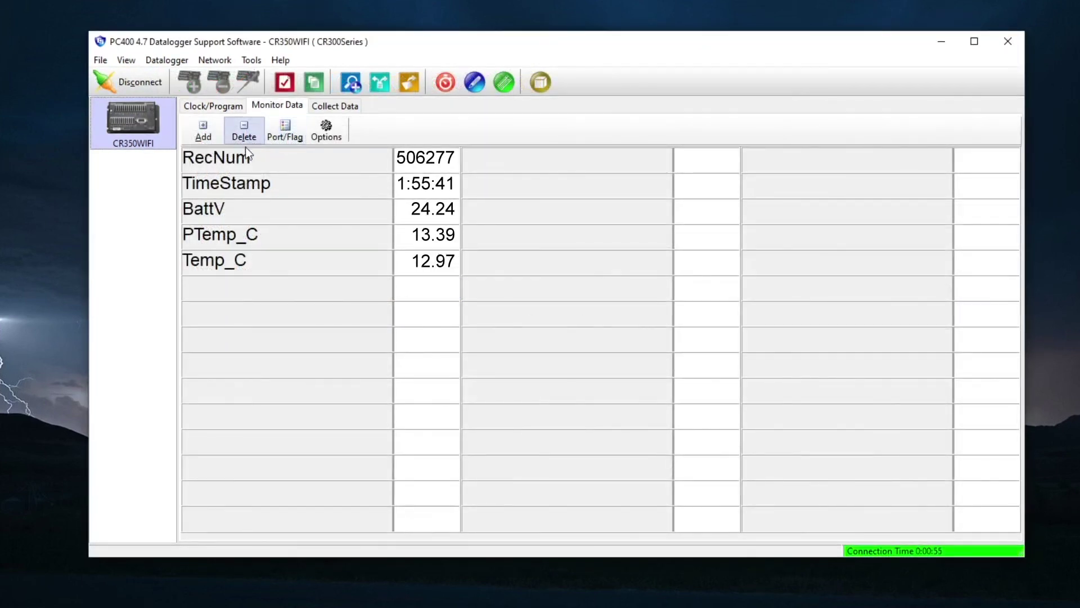
{"action": "left_click", "coordinate": [221, 163]}
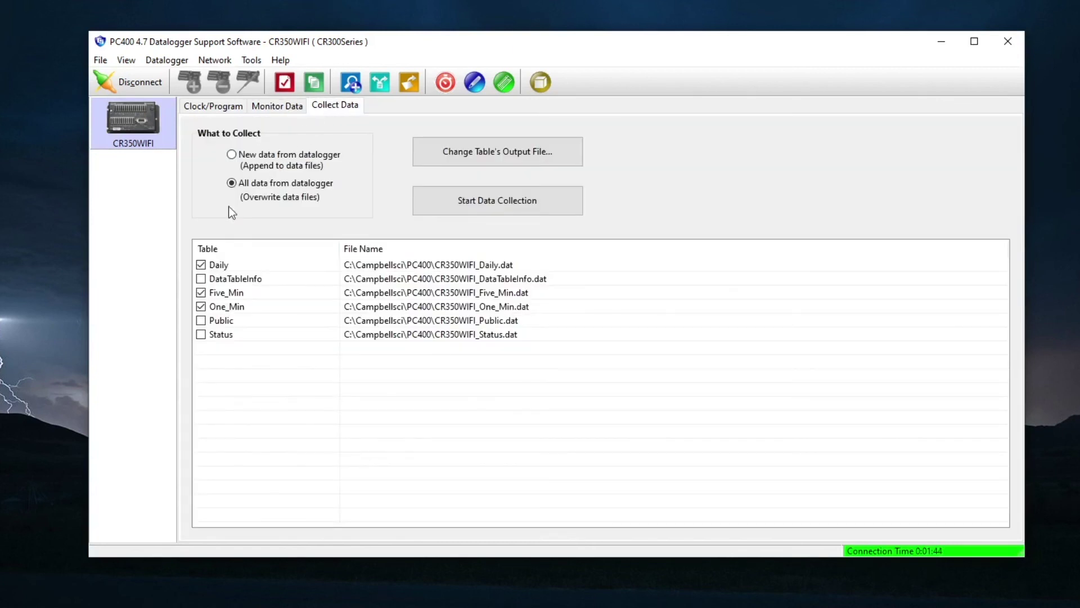
- Exclude the Five_Min and One_Min tables from data collection, keeping only Daily selected
{"action": "left_click", "coordinate": [201, 292]}
{"action": "left_click", "coordinate": [200, 307]}
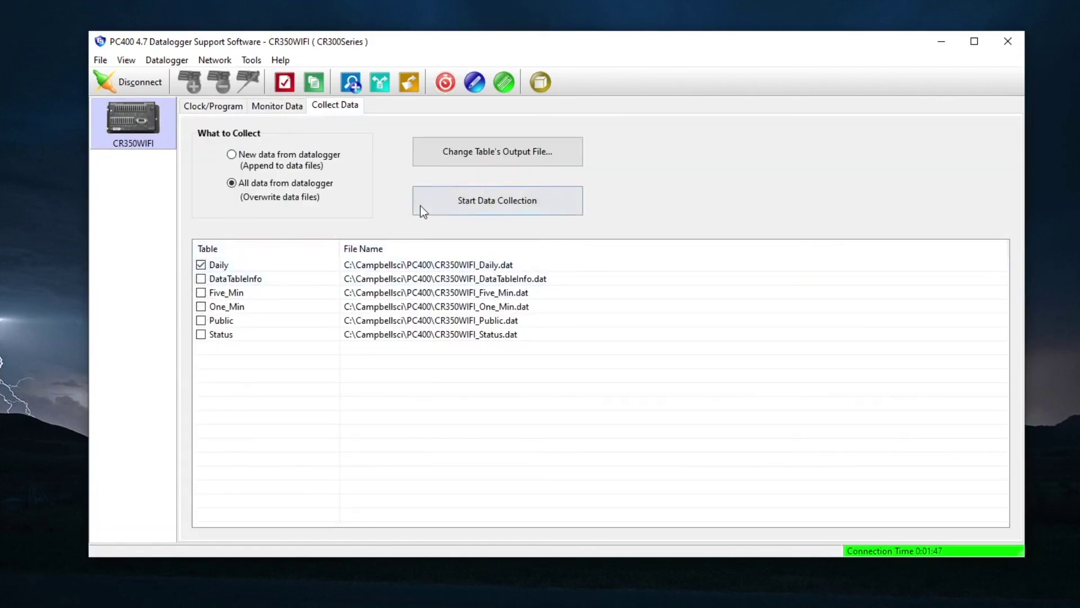